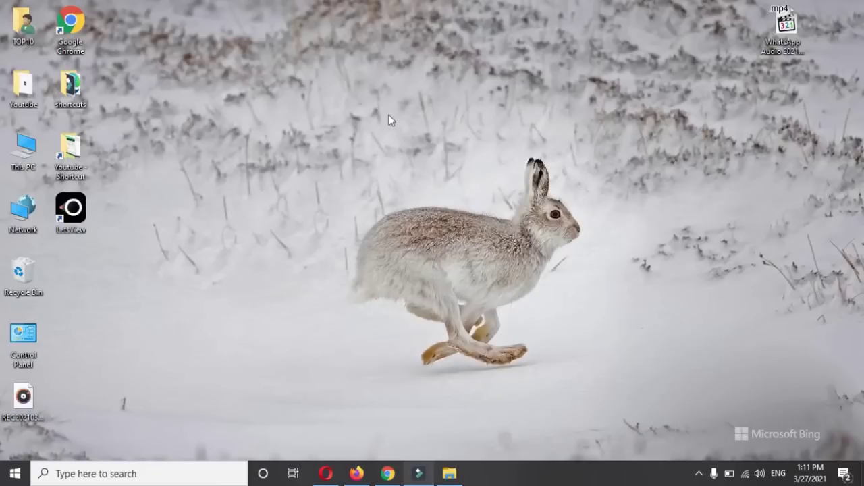
# Create a new Microsoft Excel Worksheet on the desktop with its default name and open it.
pyautogui.rightClick(446, 132)
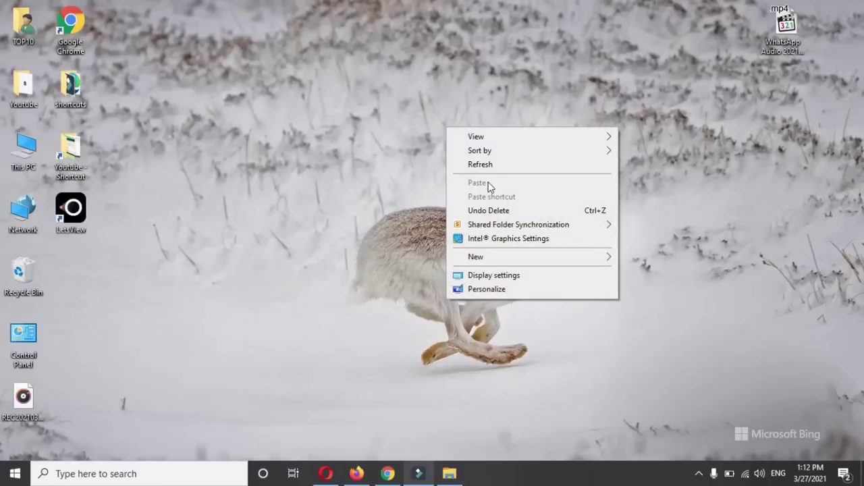
pyautogui.moveTo(530, 257)
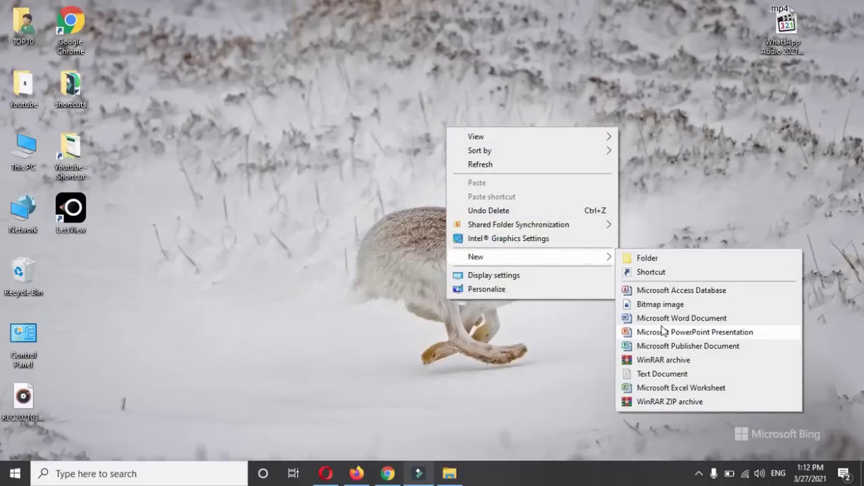
pyautogui.click(668, 388)
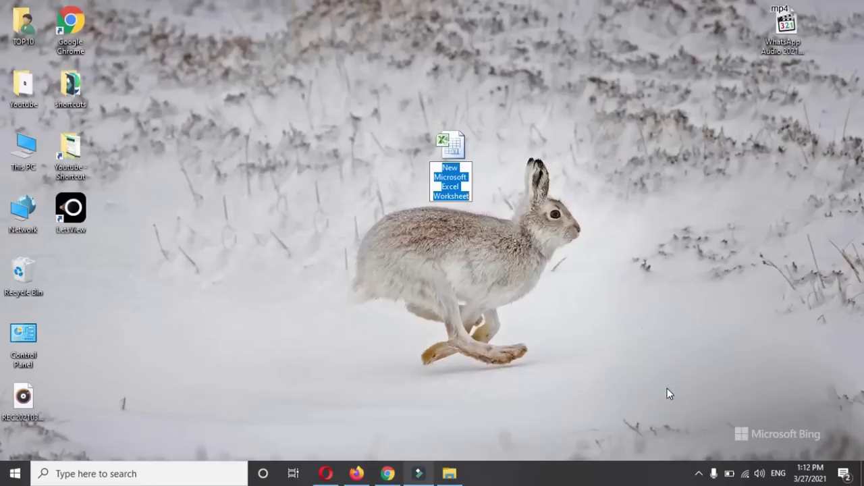
pyautogui.press('Return')
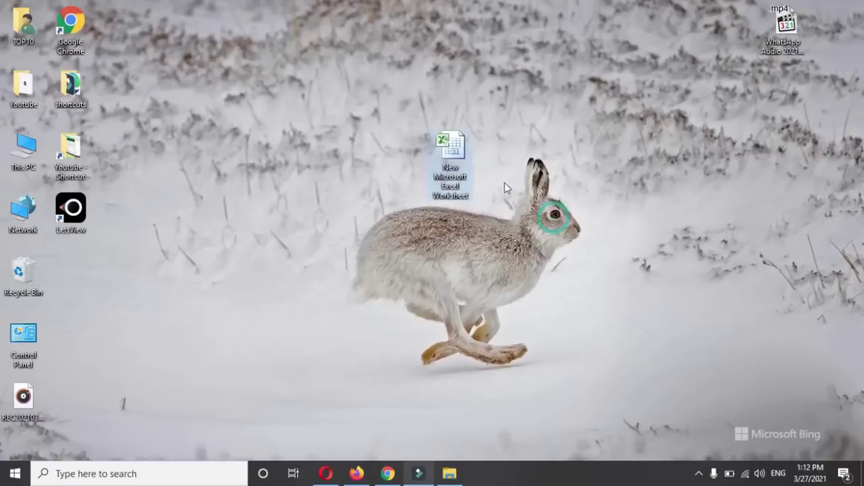
pyautogui.doubleClick(451, 150)
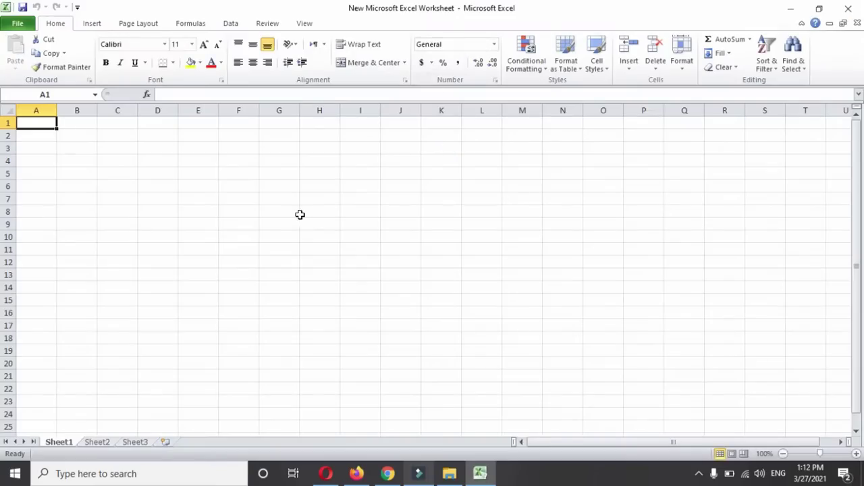
# Switch Sheet1 to Sheet Right-to-Left layout and select cell C3 to start the table.
pyautogui.click(296, 214)
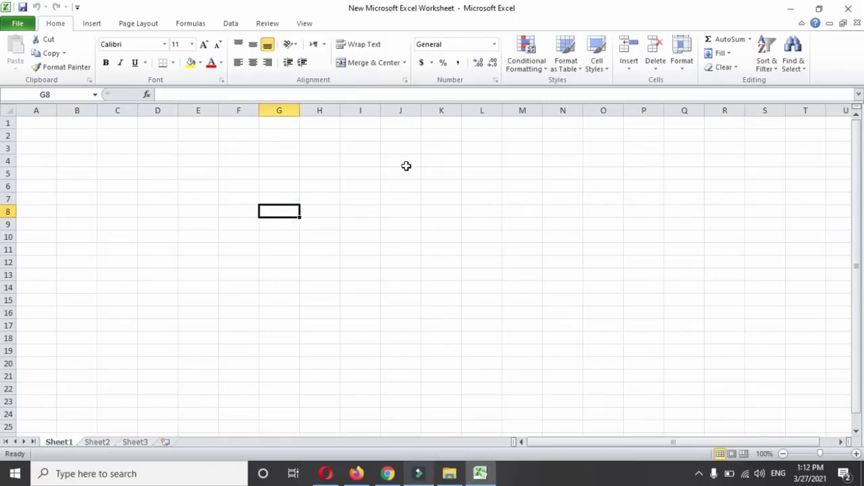
pyautogui.click(138, 25)
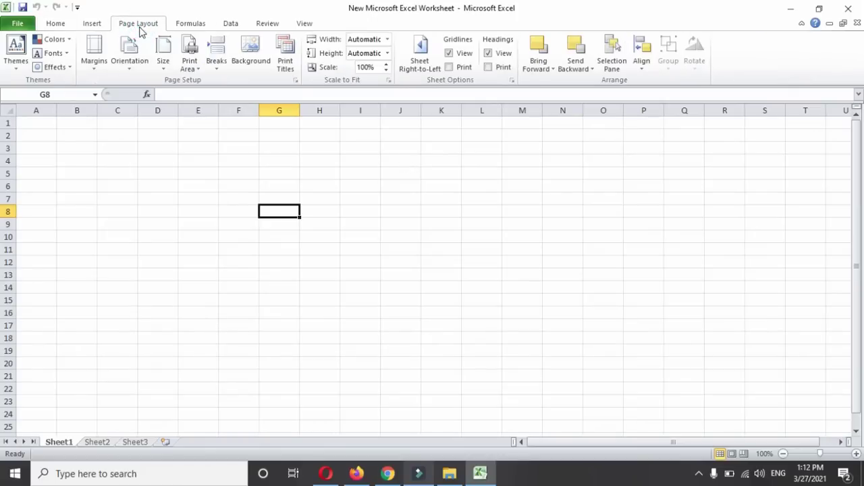
pyautogui.click(420, 59)
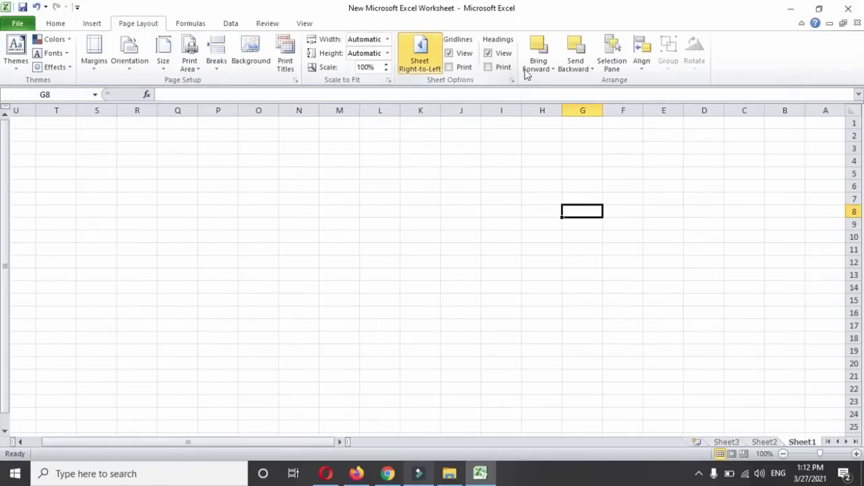
pyautogui.click(756, 148)
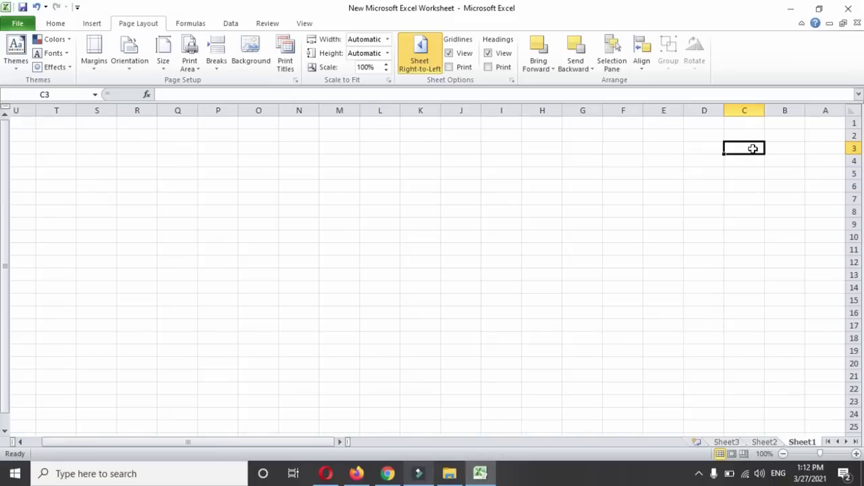
# Apply All Borders to C3:H14, forming a 12-row by 6-column empty grid.
pyautogui.moveTo(753, 149)
pyautogui.mouseDown()
pyautogui.moveTo(686, 179)
pyautogui.moveTo(563, 261)
pyautogui.moveTo(517, 277)
pyautogui.moveTo(514, 309)
pyautogui.moveTo(567, 261)
pyautogui.moveTo(648, 214)
pyautogui.moveTo(548, 287)
pyautogui.mouseUp()
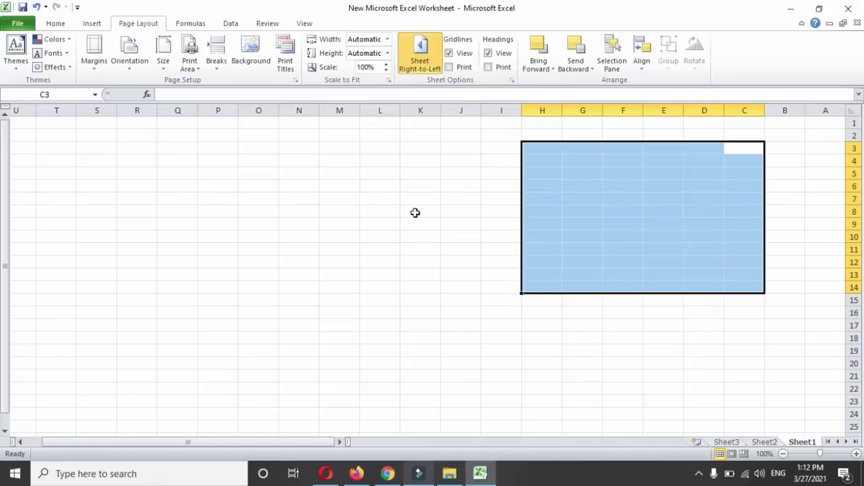
pyautogui.click(56, 24)
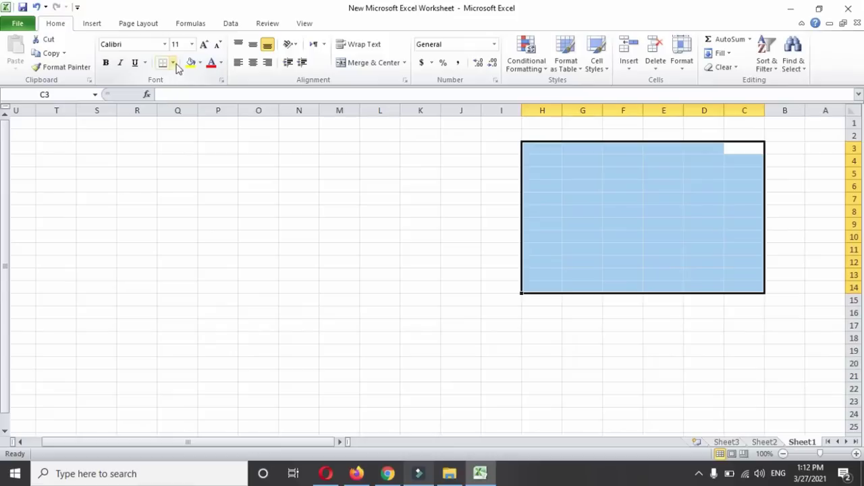
pyautogui.click(173, 63)
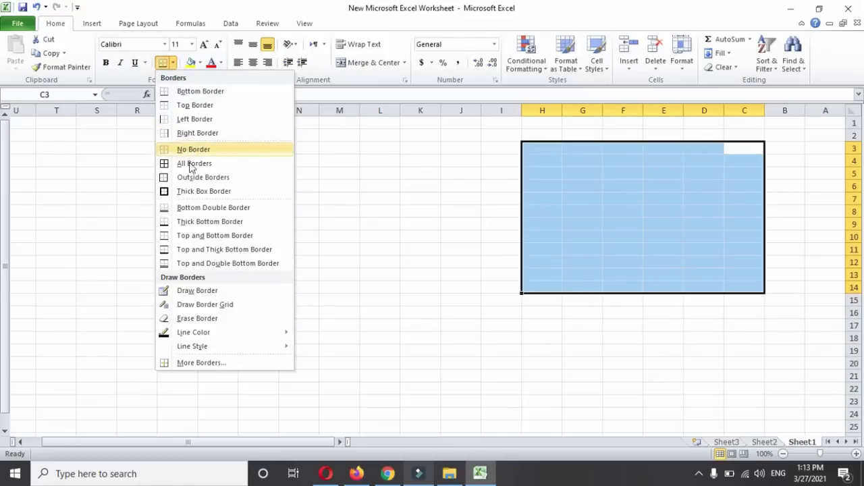
pyautogui.click(196, 164)
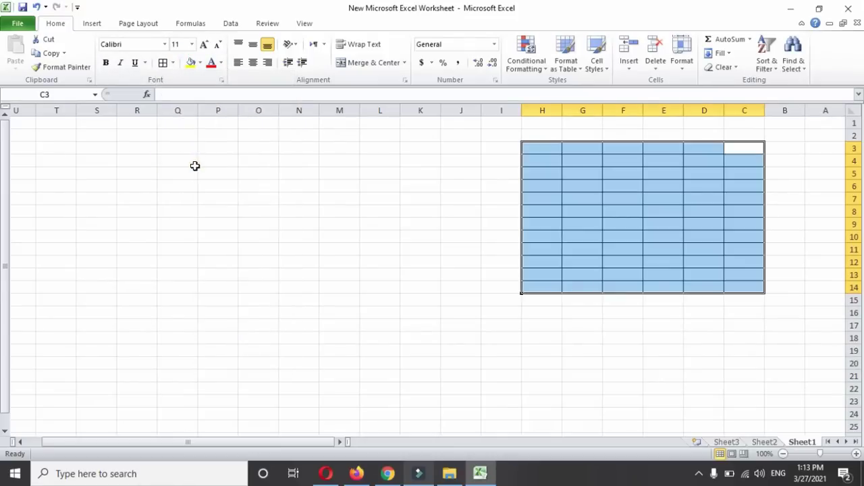
pyautogui.click(567, 172)
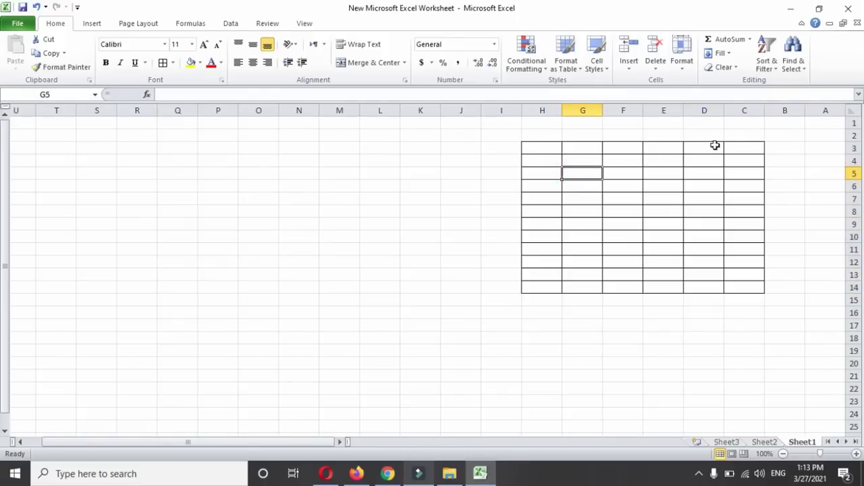
# Widen columns H through C by dragging their header borders, and make row 3 taller.
pyautogui.moveTo(735, 143); pyautogui.dragTo(549, 287)
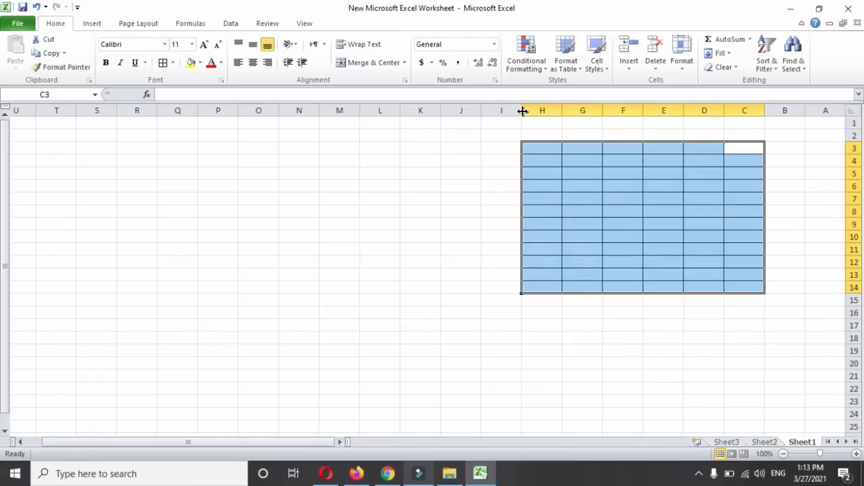
pyautogui.moveTo(521, 111); pyautogui.dragTo(476, 111)
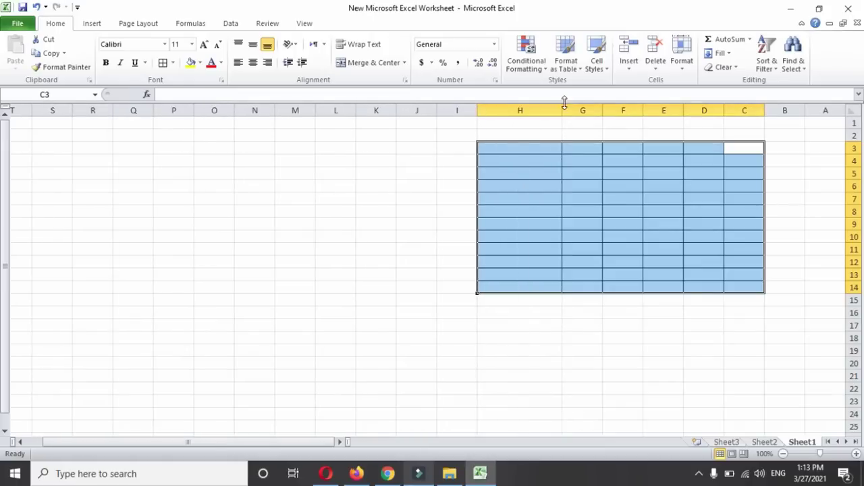
pyautogui.moveTo(563, 111); pyautogui.dragTo(517, 111)
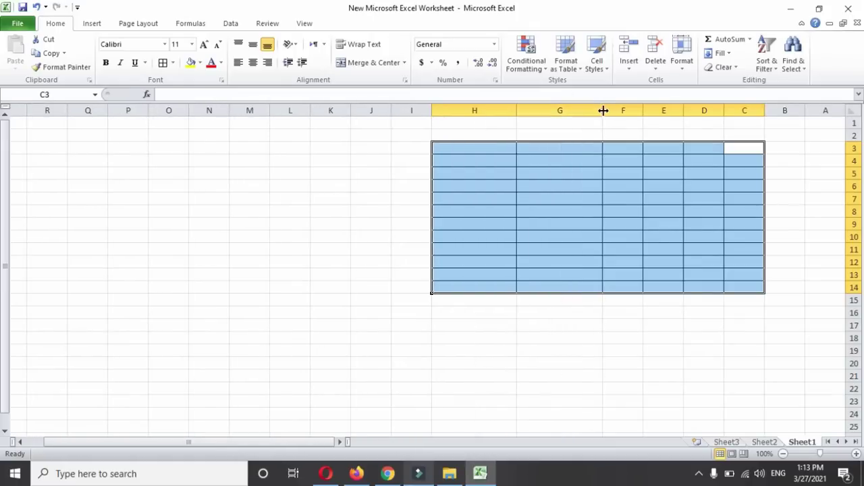
pyautogui.moveTo(603, 111); pyautogui.dragTo(540, 122)
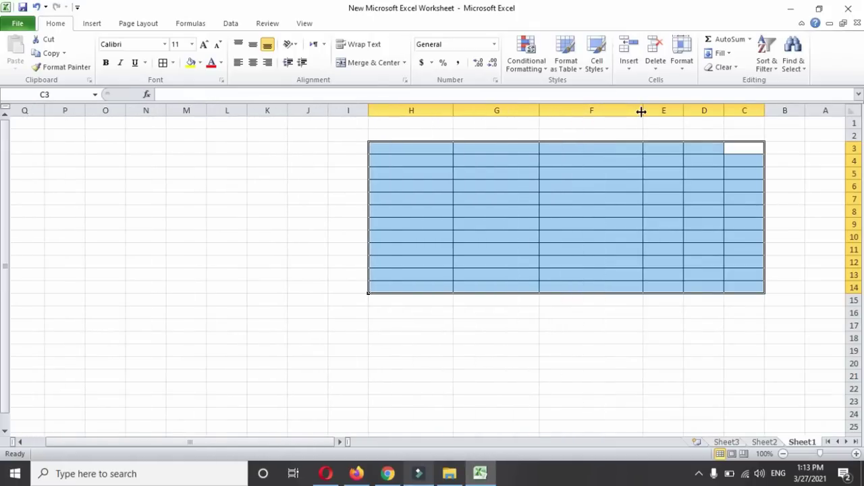
pyautogui.moveTo(643, 111); pyautogui.dragTo(610, 120)
pyautogui.moveTo(684, 111); pyautogui.dragTo(643, 118)
pyautogui.moveTo(723, 111); pyautogui.dragTo(690, 115)
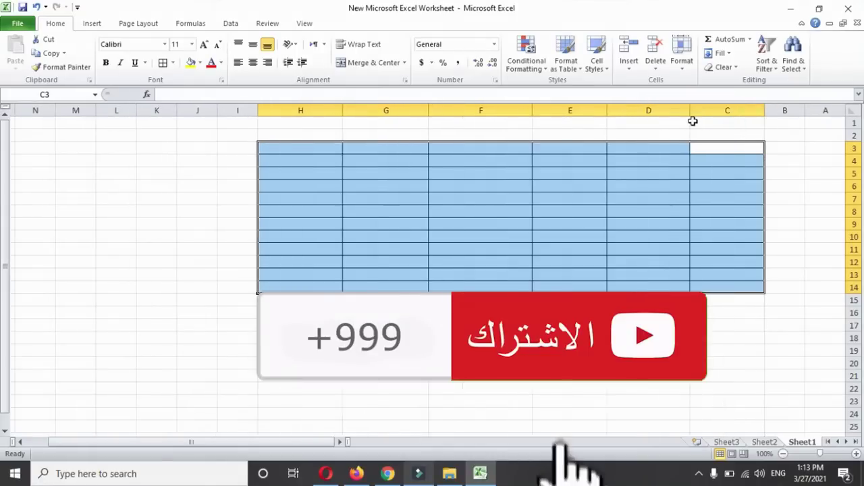
pyautogui.moveTo(849, 154); pyautogui.dragTo(852, 295)
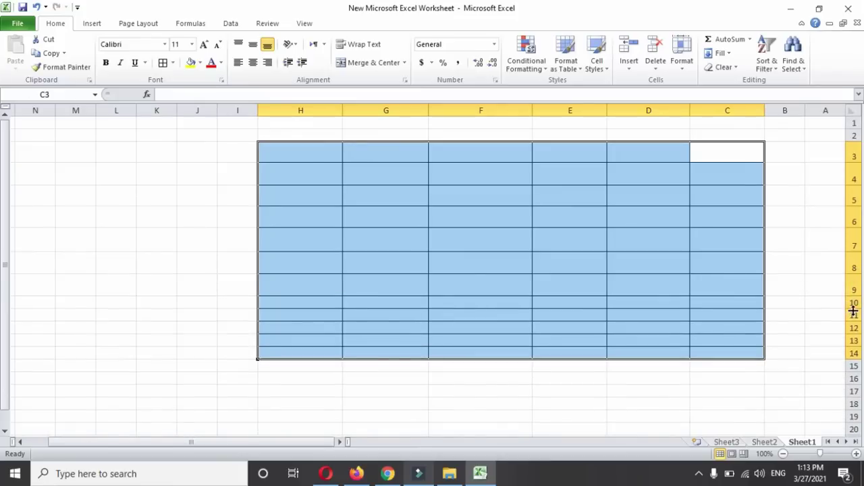
# Heighten row 10, then select rows 3 to 9 and open the Home Format dropdown.
pyautogui.moveTo(853, 310); pyautogui.dragTo(854, 315)
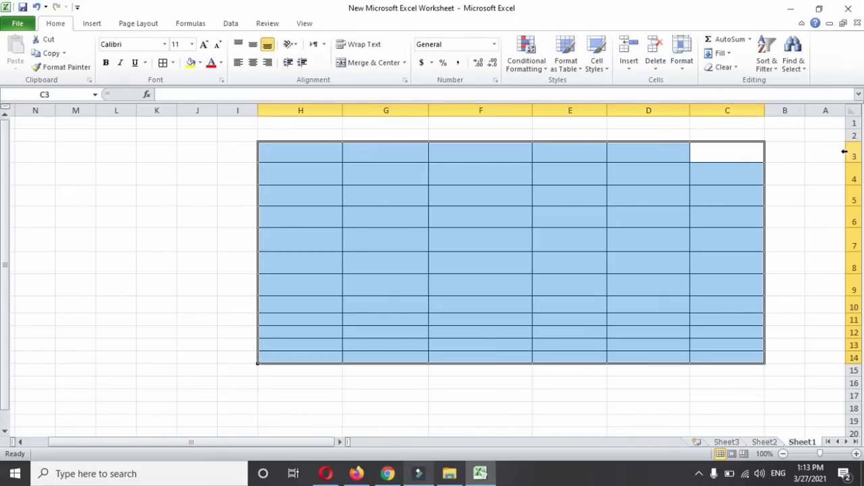
pyautogui.moveTo(843, 152); pyautogui.dragTo(837, 283)
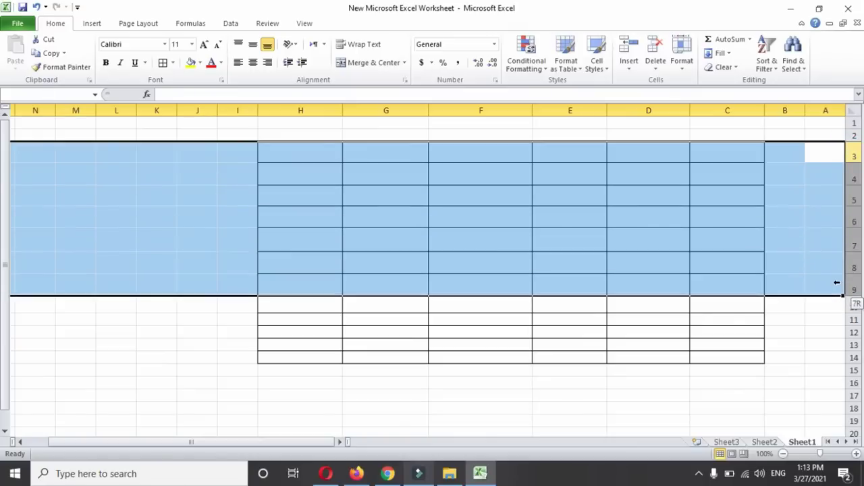
pyautogui.click(684, 73)
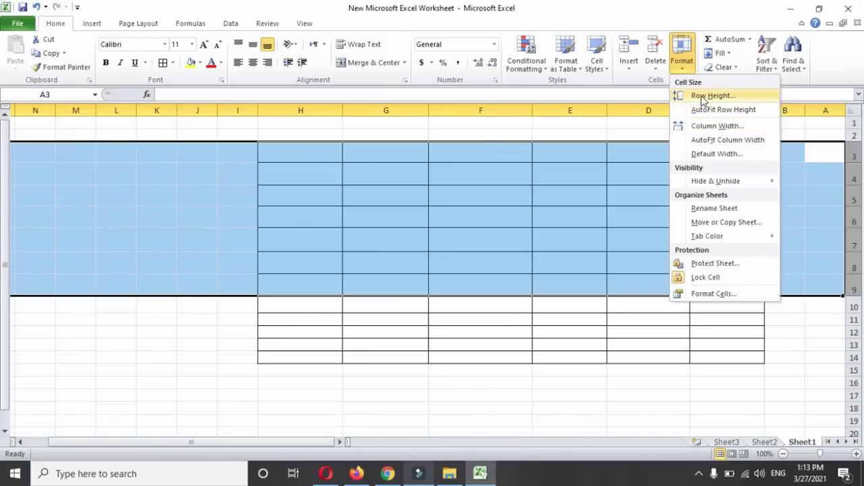
# Give rows 3–9 a row height of 25, then try 35 instead.
pyautogui.click(703, 98)
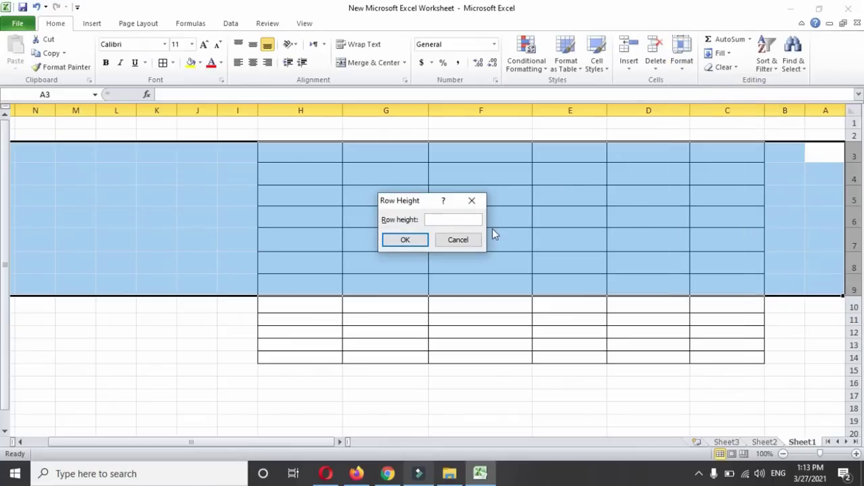
pyautogui.write('25')
pyautogui.click(416, 239)
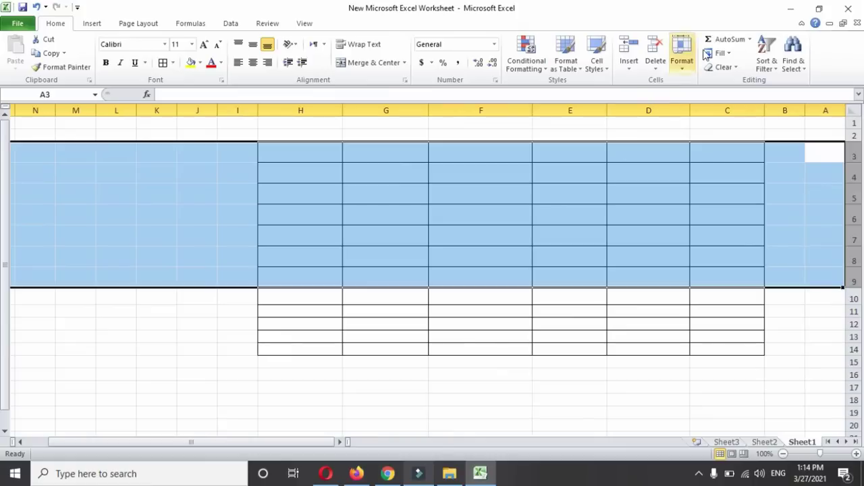
pyautogui.click(683, 64)
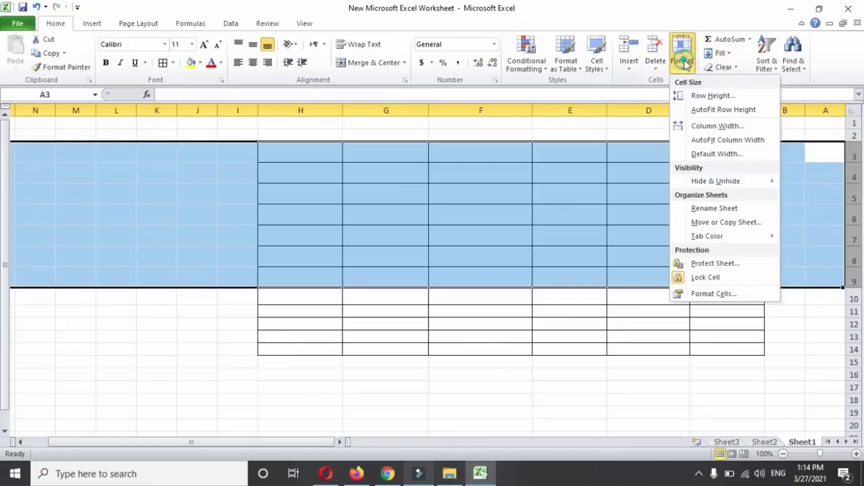
pyautogui.click(695, 98)
pyautogui.write('3')
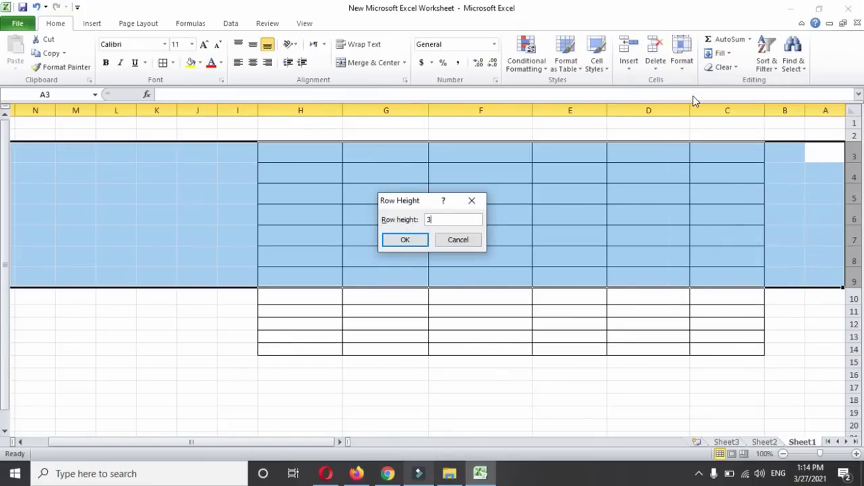
pyautogui.write('5')
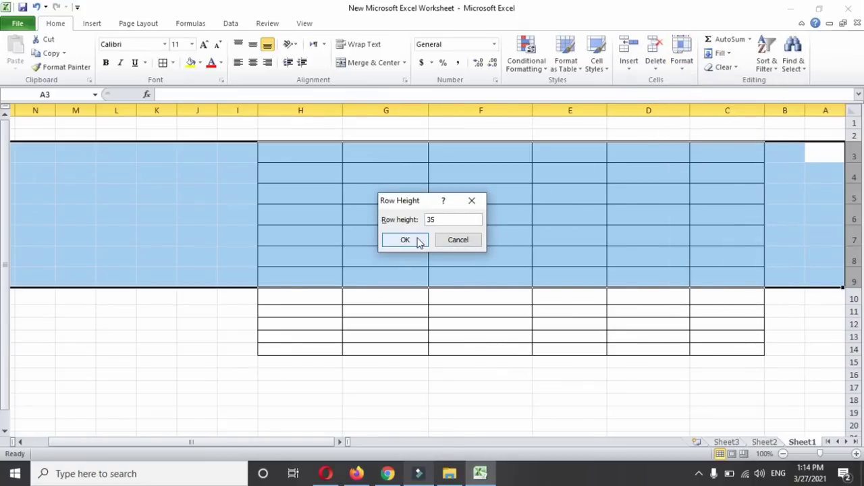
pyautogui.click(414, 240)
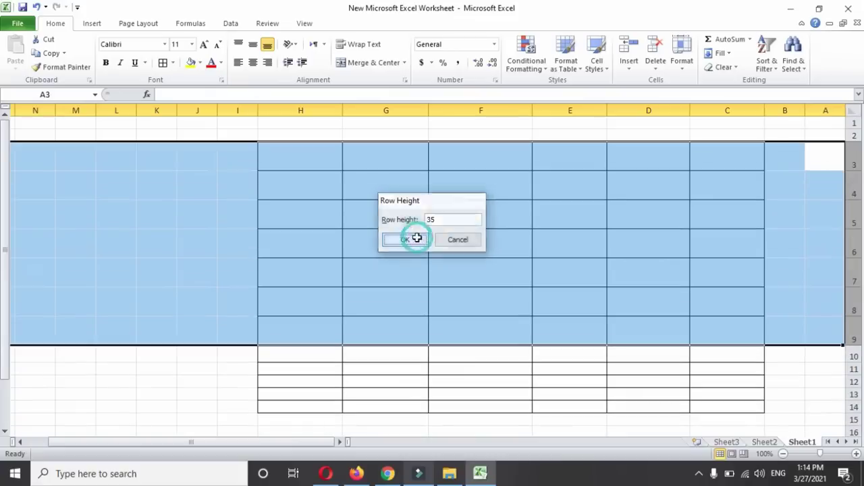
# Return rows 3–9 to a height of 25 and select columns C through H.
pyautogui.click(681, 68)
pyautogui.click(686, 96)
pyautogui.write('25')
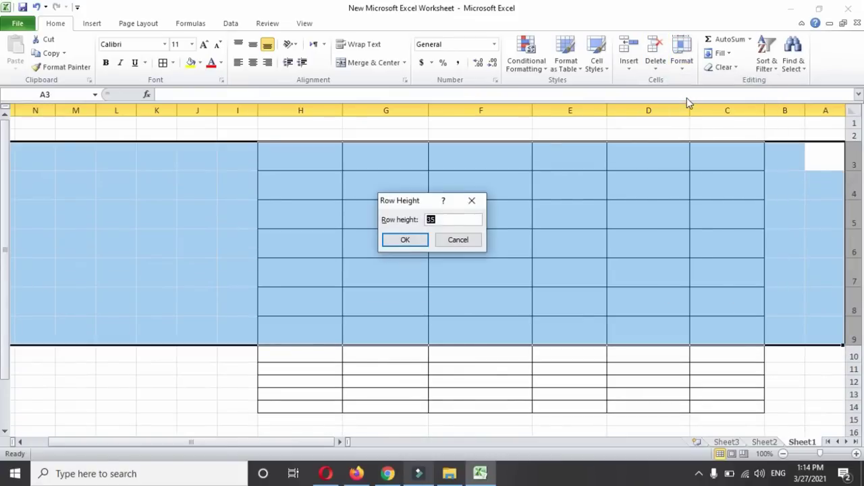
pyautogui.click(405, 240)
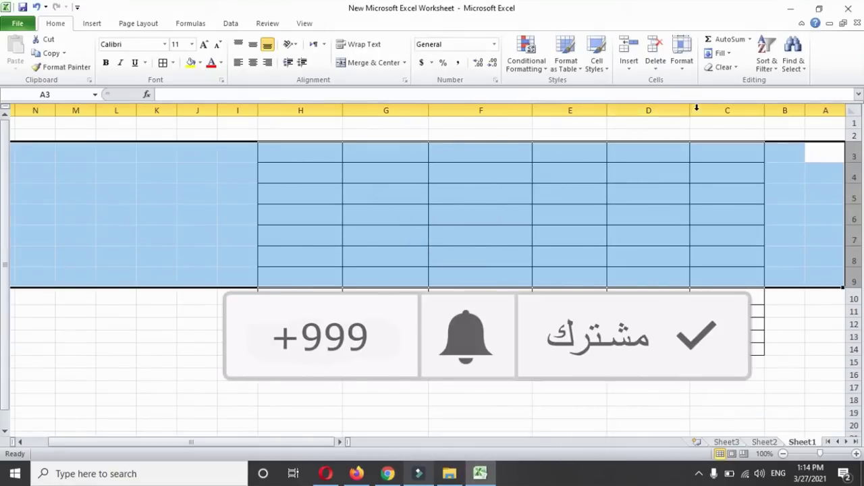
pyautogui.moveTo(704, 108)
pyautogui.mouseDown()
pyautogui.moveTo(605, 98)
pyautogui.moveTo(325, 120)
pyautogui.mouseUp()
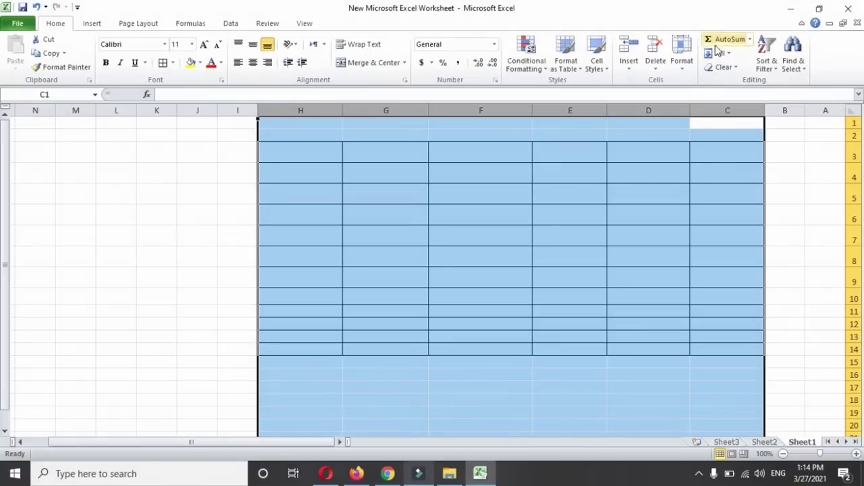
# Set columns C–H to width 30, then narrow them to 20 and deselect.
pyautogui.click(680, 59)
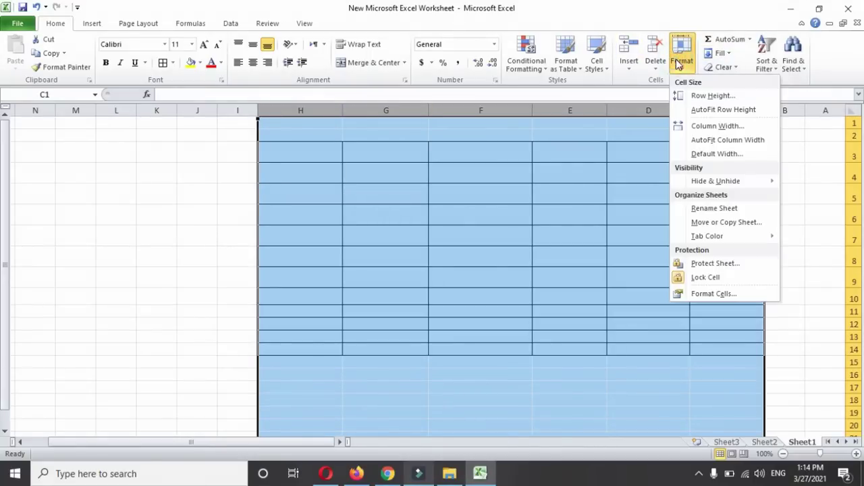
pyautogui.click(704, 127)
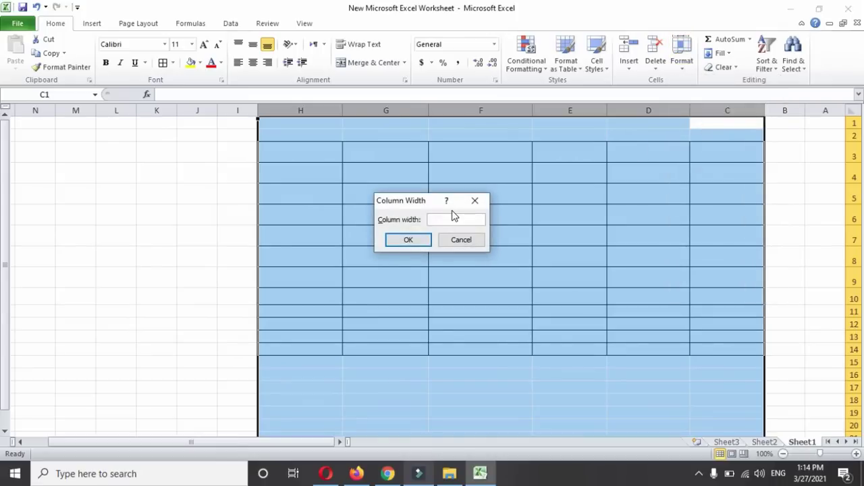
pyautogui.click(408, 240)
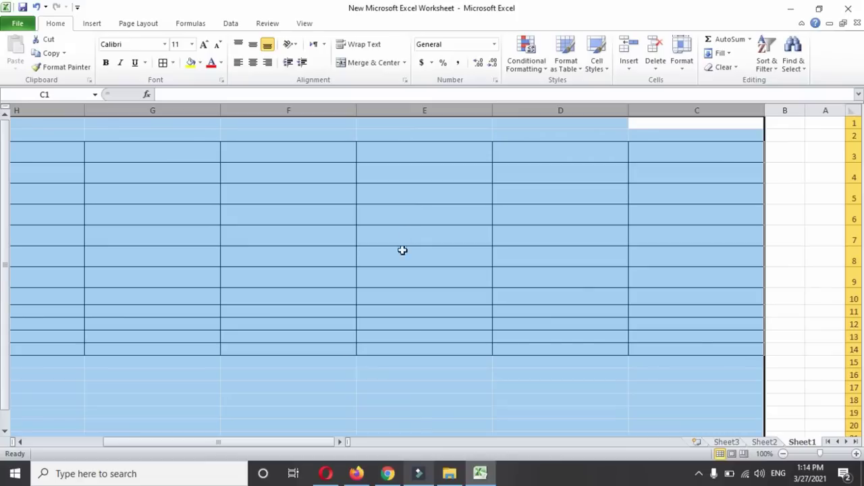
pyautogui.moveTo(280, 443)
pyautogui.mouseDown()
pyautogui.moveTo(161, 446)
pyautogui.moveTo(286, 444)
pyautogui.mouseUp()
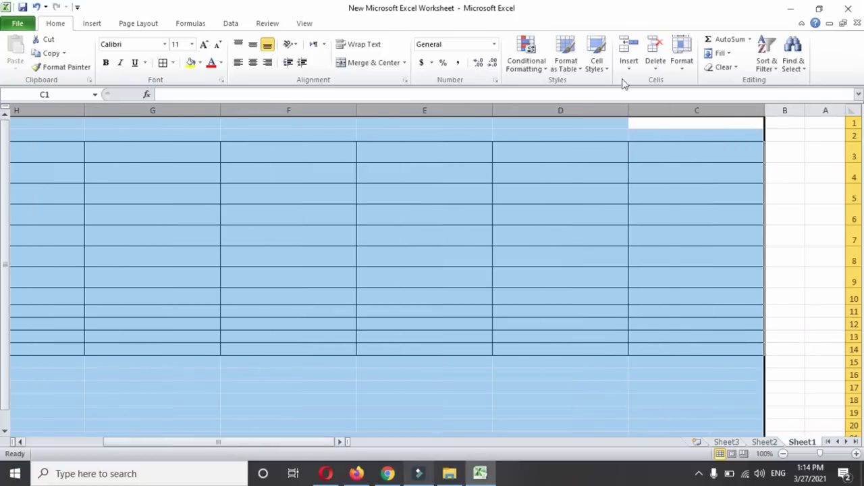
pyautogui.click(684, 69)
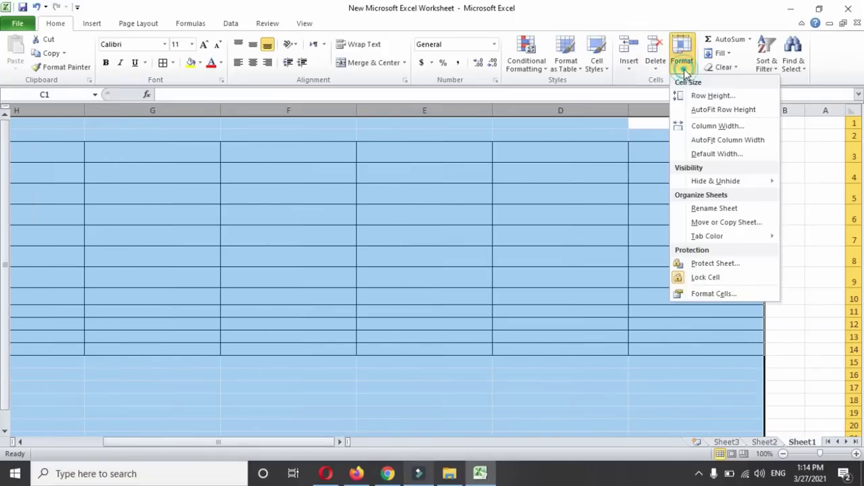
pyautogui.click(689, 130)
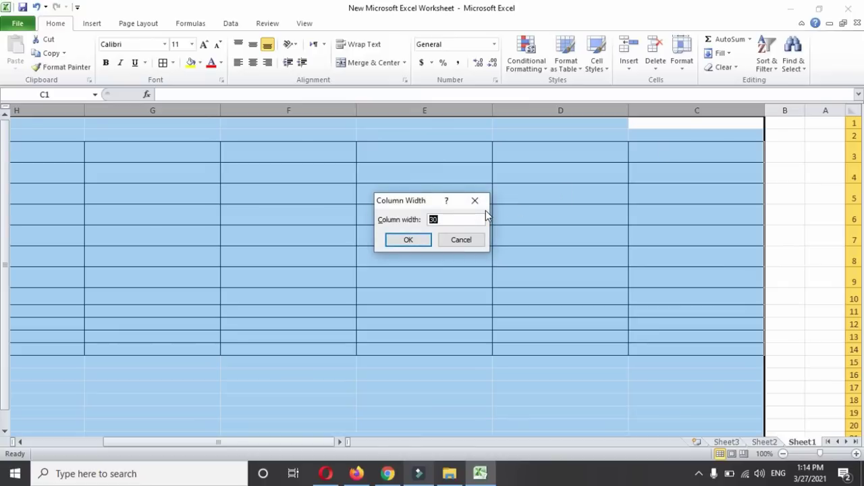
pyautogui.click(411, 241)
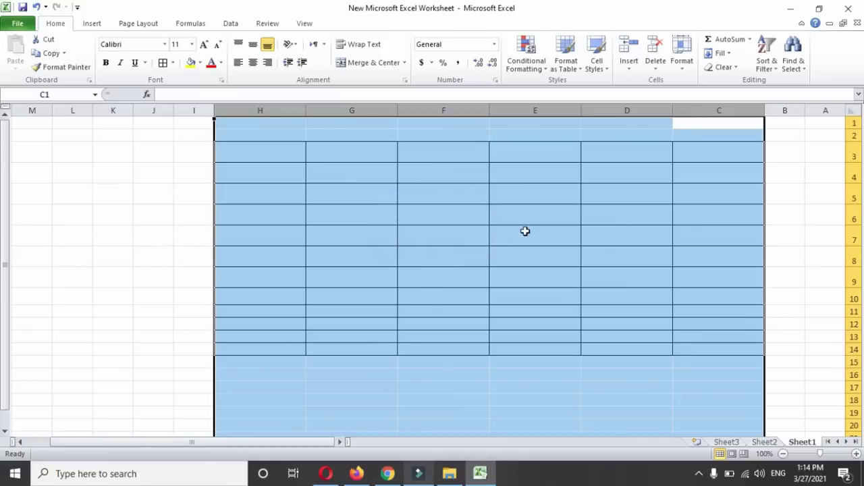
pyautogui.click(525, 231)
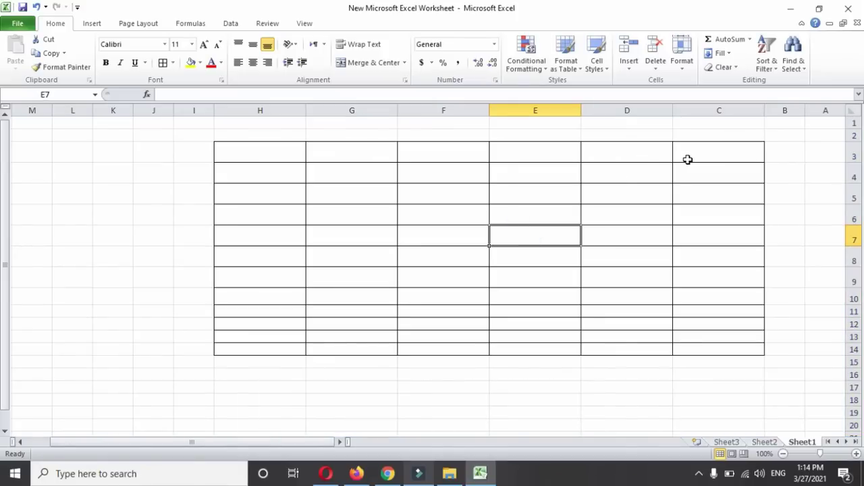
# Pick a thick border line style and draw a thick outline around C3:H14.
pyautogui.moveTo(683, 157); pyautogui.dragTo(297, 352)
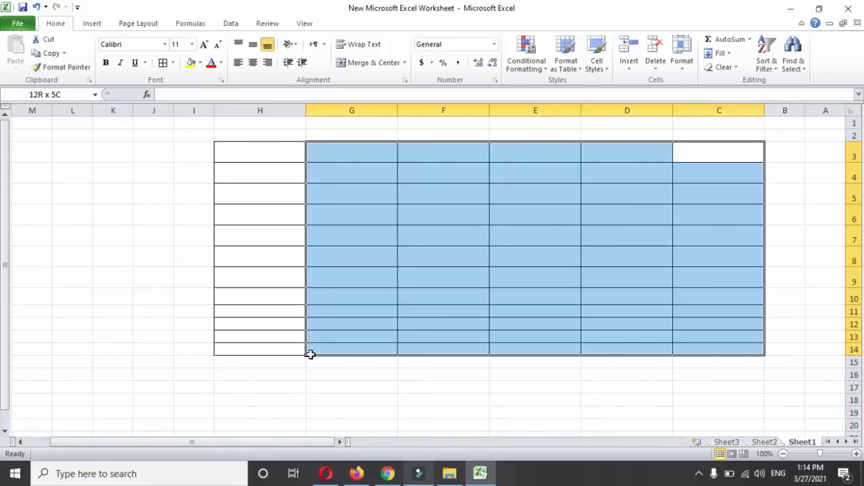
pyautogui.click(174, 62)
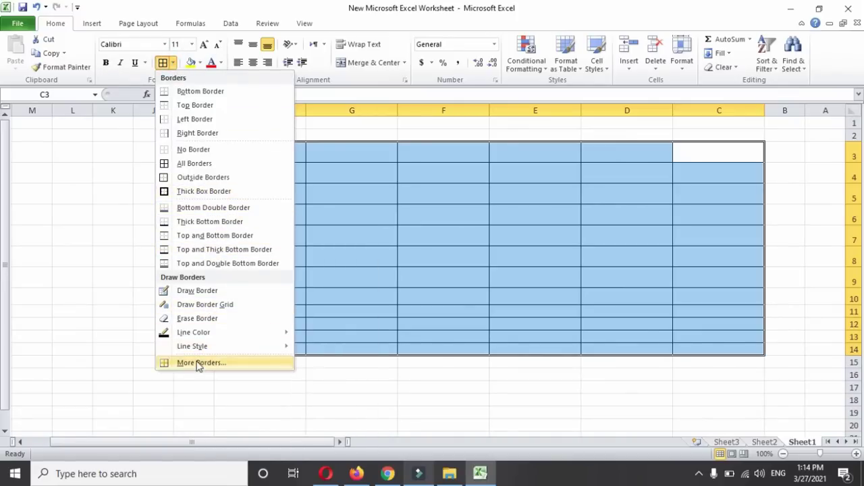
pyautogui.moveTo(192, 345)
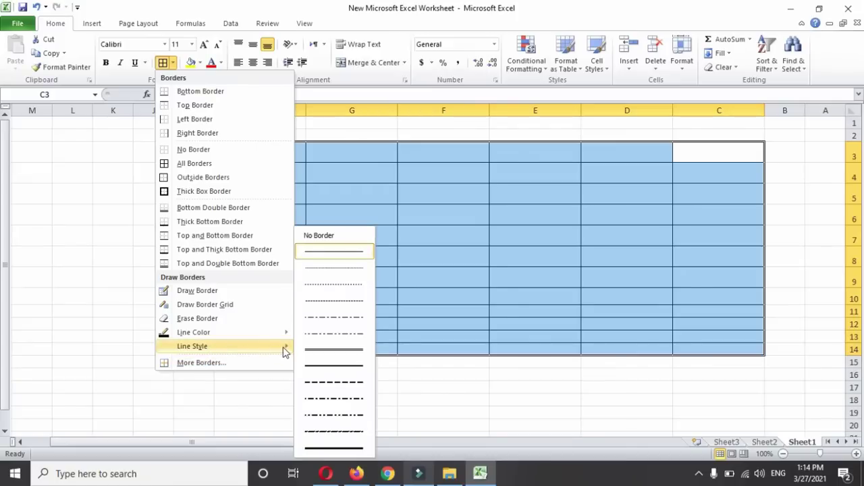
pyautogui.click(319, 351)
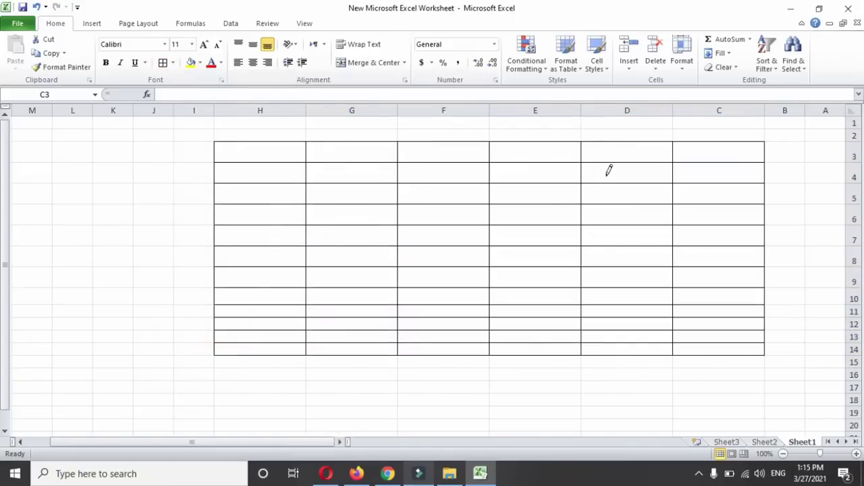
pyautogui.moveTo(699, 135)
pyautogui.mouseDown()
pyautogui.moveTo(601, 187)
pyautogui.moveTo(216, 352)
pyautogui.mouseUp()
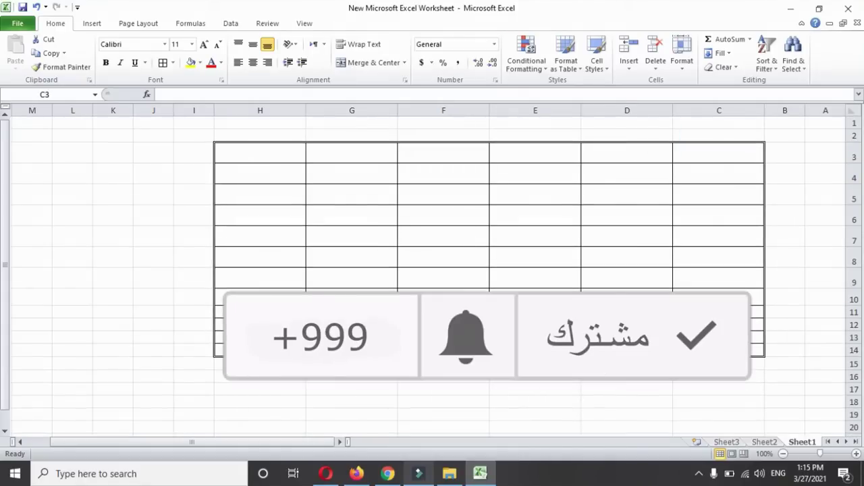
# Draw thick lines under rows 3 and 8 and along columns G and F, then reselect the table.
pyautogui.moveTo(690, 162); pyautogui.dragTo(291, 184)
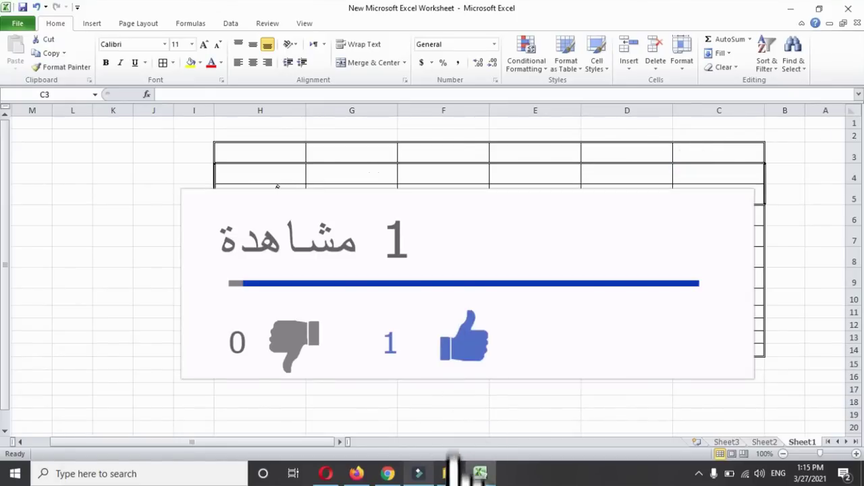
pyautogui.moveTo(278, 250); pyautogui.dragTo(278, 251)
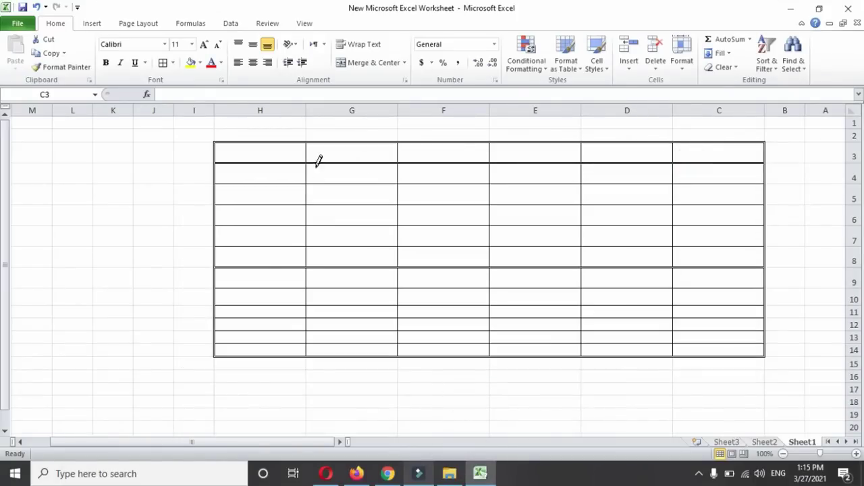
pyautogui.moveTo(312, 145); pyautogui.dragTo(330, 345)
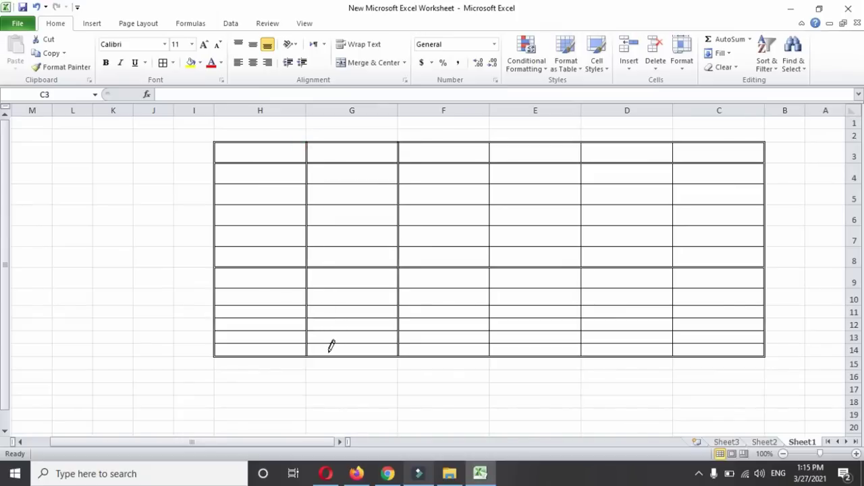
pyautogui.moveTo(448, 150); pyautogui.dragTo(448, 343)
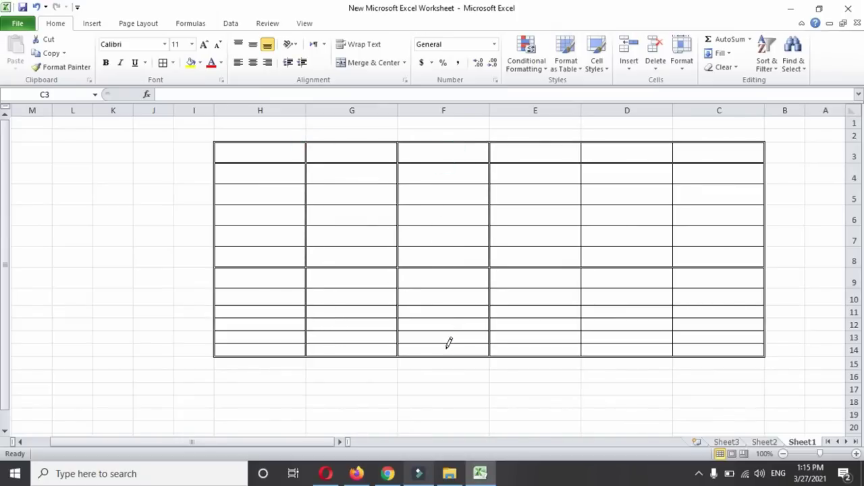
pyautogui.press('Escape')
pyautogui.click(521, 250)
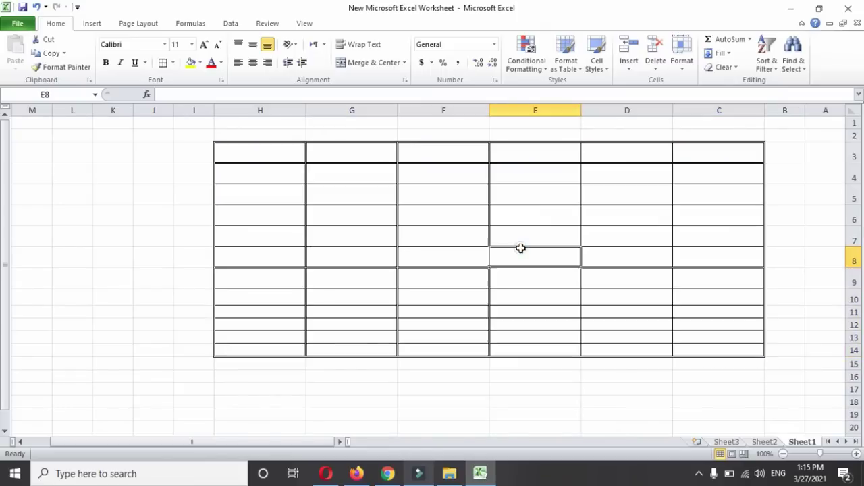
pyautogui.moveTo(689, 150); pyautogui.dragTo(269, 351)
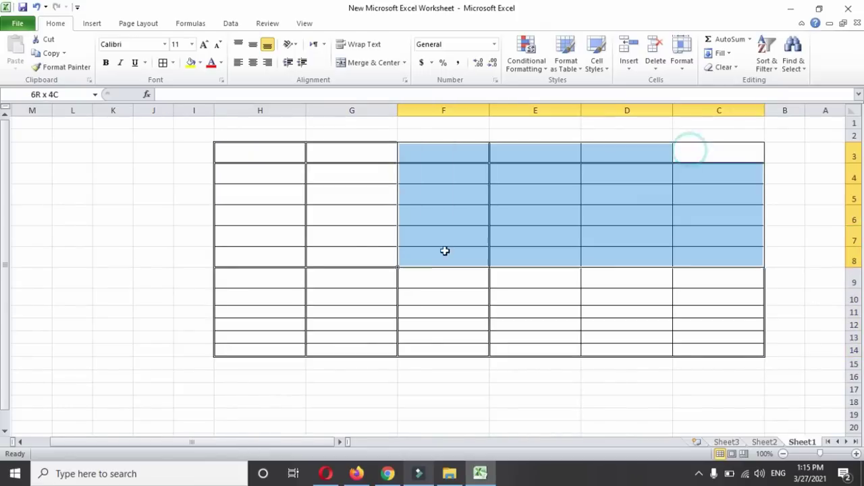
# Apply a thick outer border to the C3:H14 table.
pyautogui.click(173, 63)
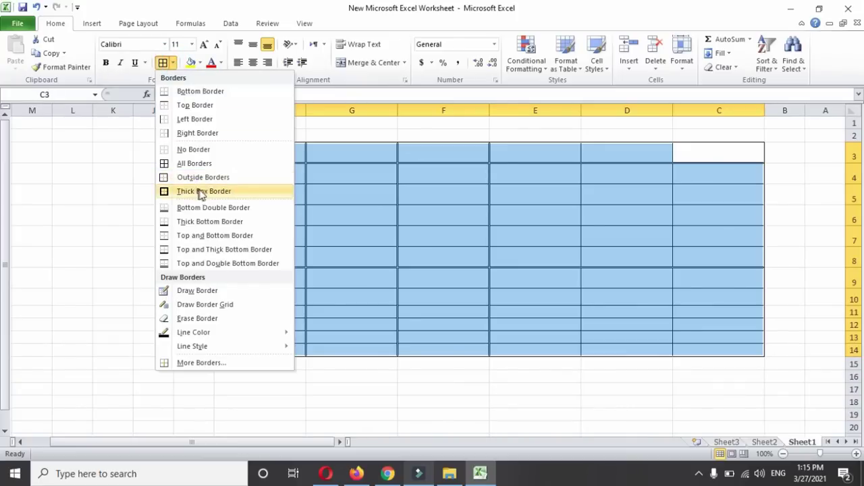
pyautogui.click(232, 194)
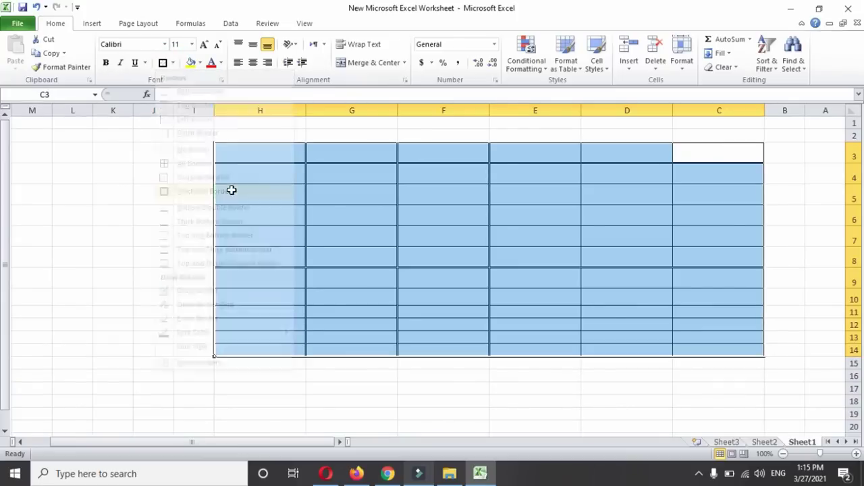
pyautogui.click(300, 195)
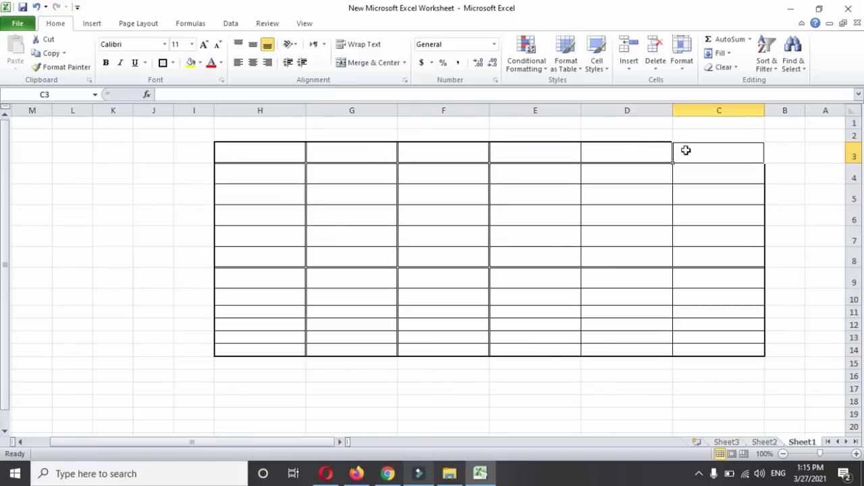
pyautogui.moveTo(684, 150); pyautogui.dragTo(285, 348)
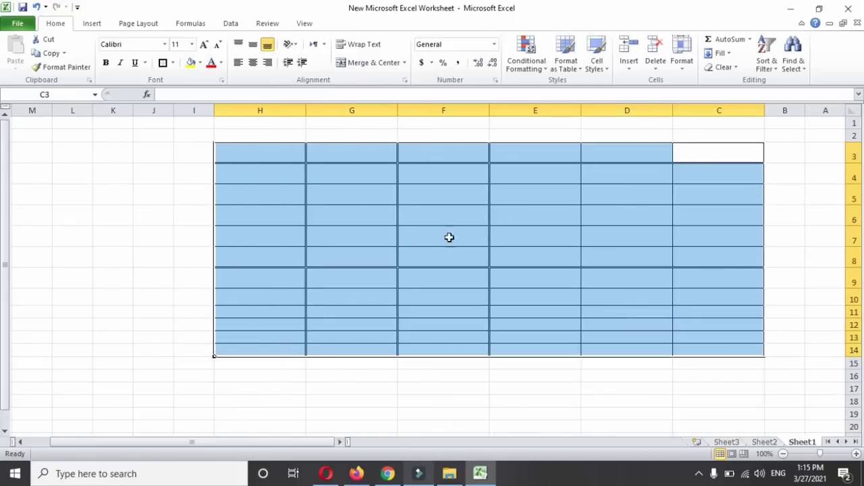
pyautogui.click(564, 199)
# Apply All Borders to C3:H14 so every cell gets thick borders.
pyautogui.moveTo(696, 155); pyautogui.dragTo(285, 348)
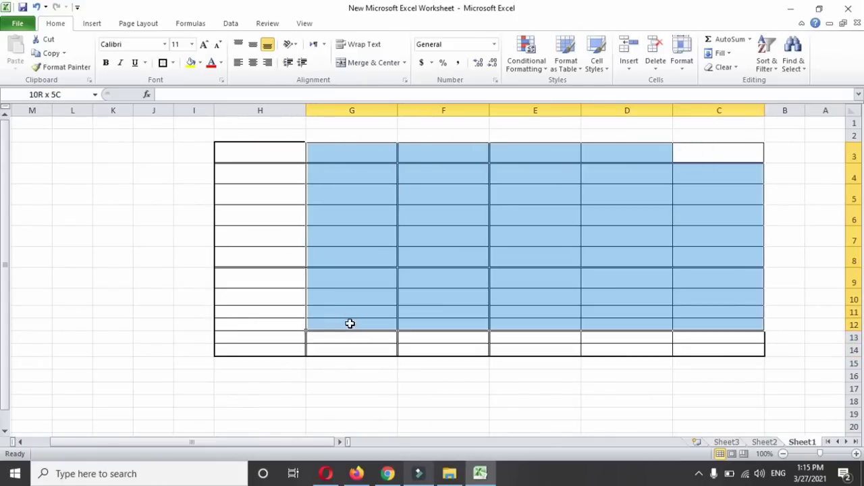
pyautogui.click(172, 62)
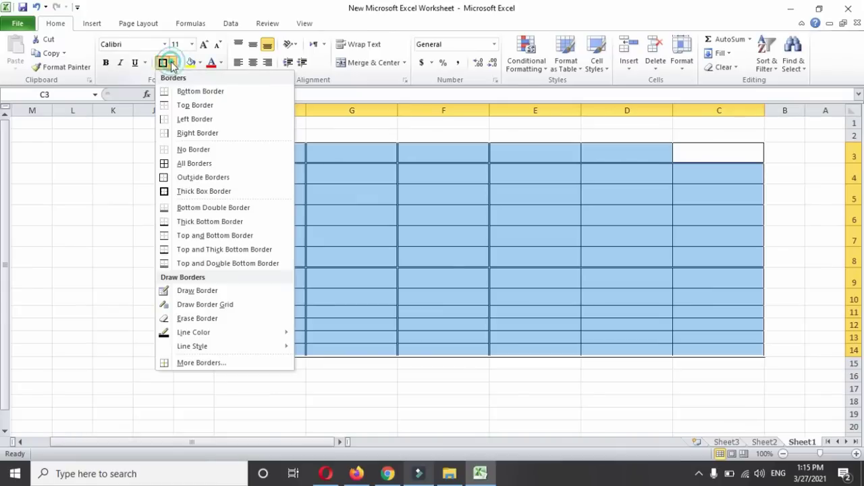
pyautogui.click(198, 169)
pyautogui.click(313, 183)
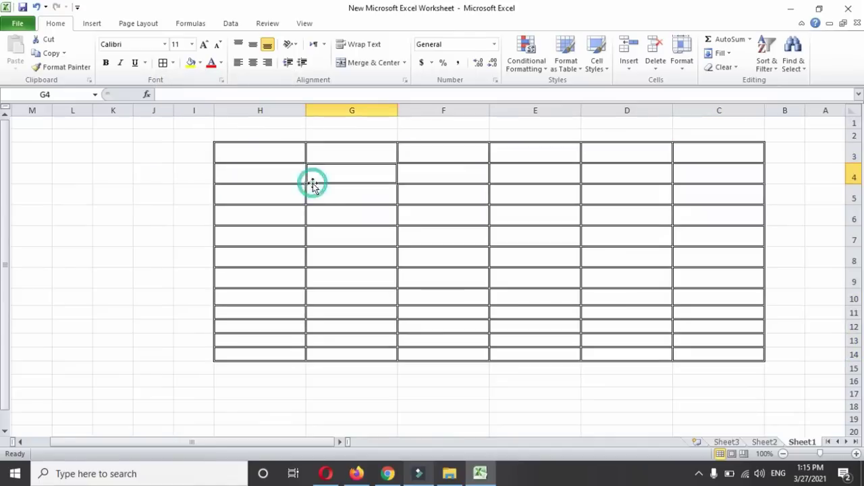
pyautogui.moveTo(694, 153); pyautogui.dragTo(298, 352)
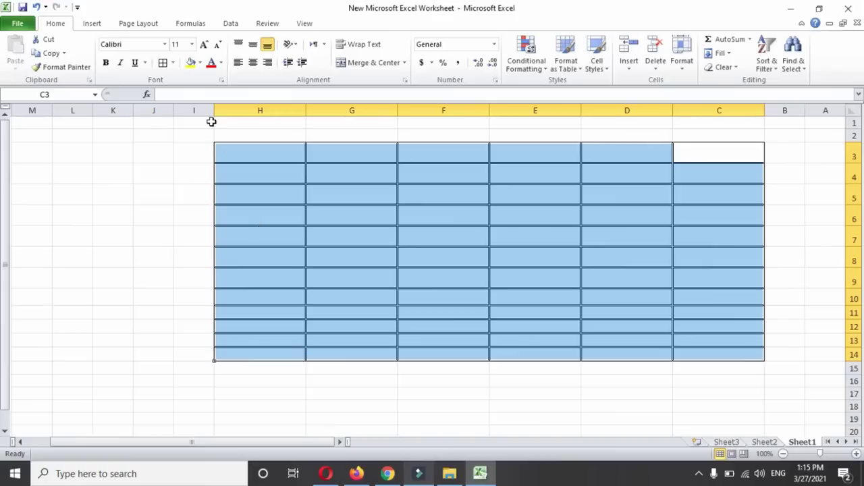
# Switch the border line style to a thin solid line and reselect C3:H14.
pyautogui.click(174, 63)
pyautogui.moveTo(222, 345)
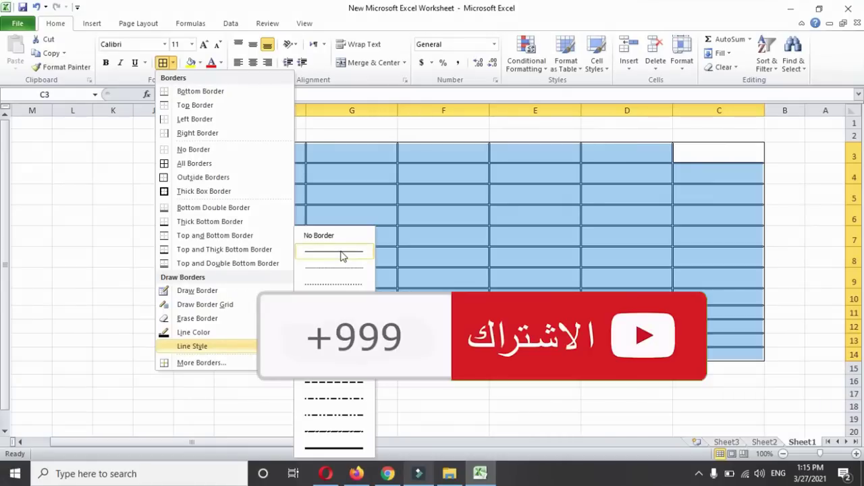
pyautogui.click(342, 256)
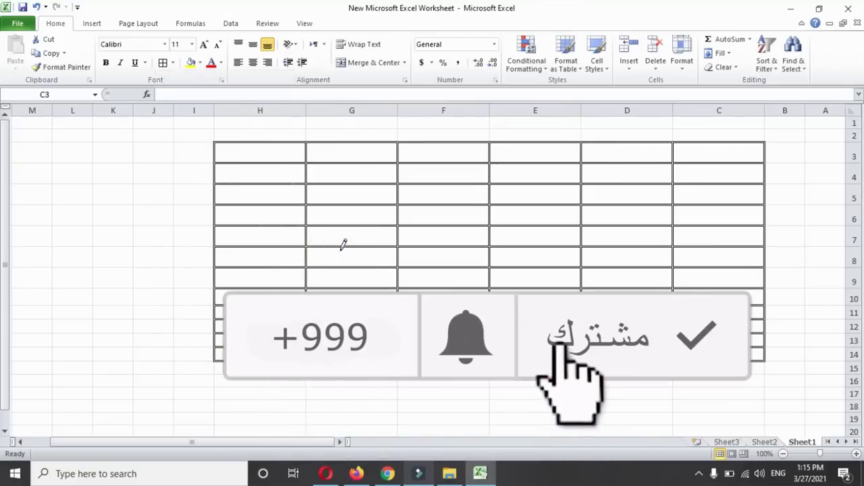
pyautogui.click(708, 143)
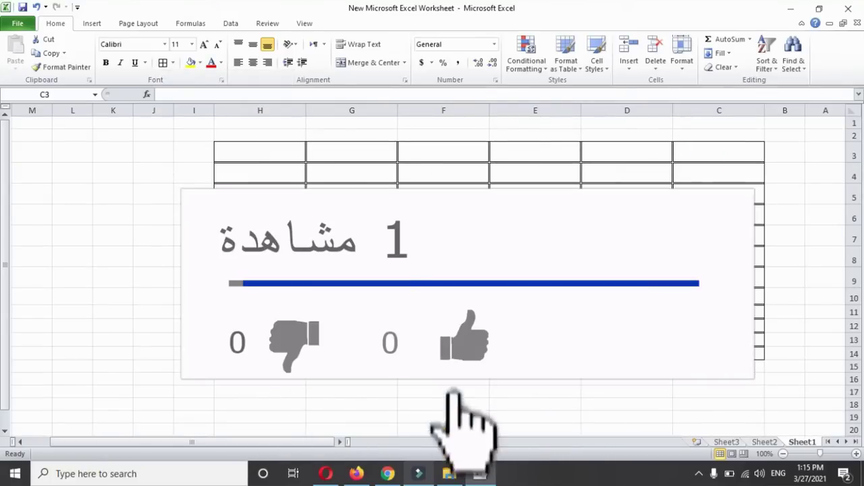
pyautogui.moveTo(718, 152); pyautogui.dragTo(259, 354)
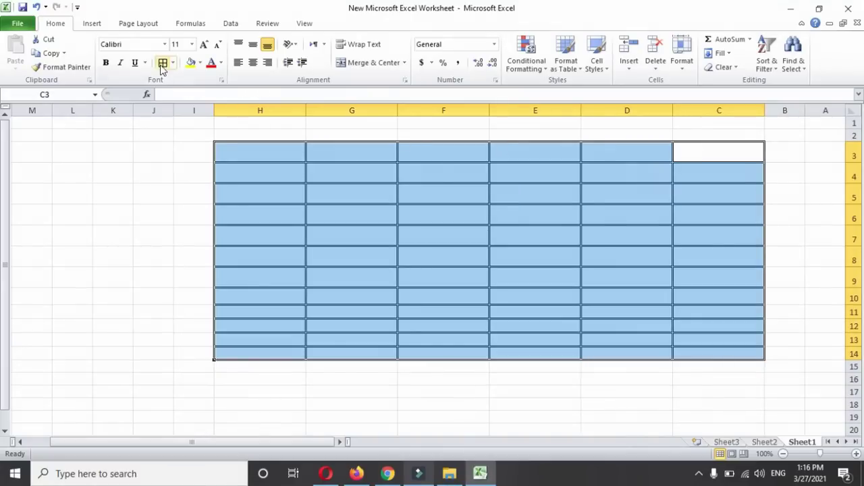
pyautogui.click(163, 62)
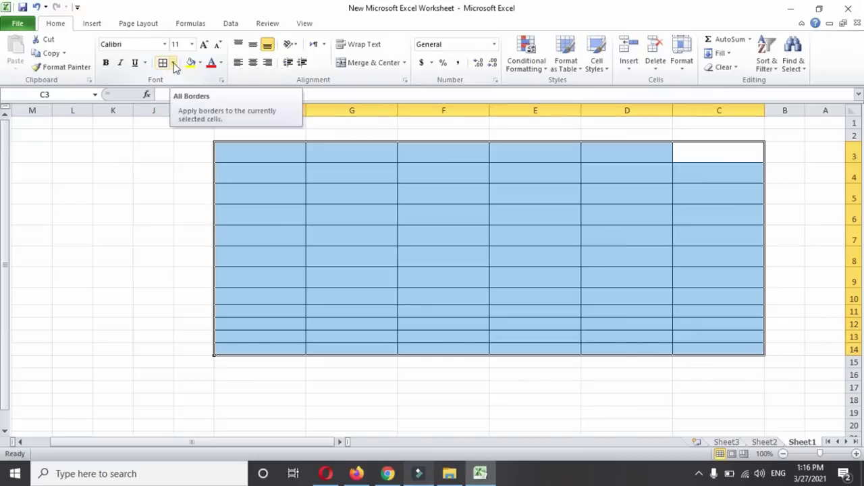
# Apply thin All Borders to every table cell, then select the header row.
pyautogui.click(173, 63)
pyautogui.click(197, 168)
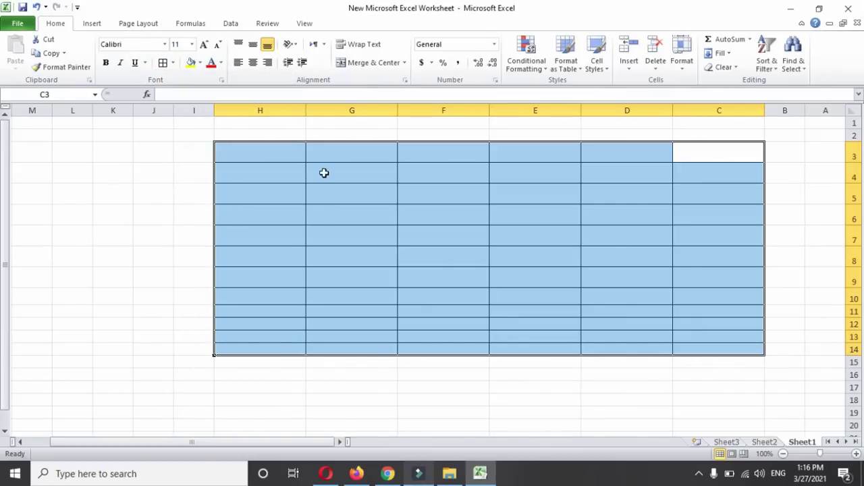
pyautogui.click(324, 172)
pyautogui.click(691, 159)
pyautogui.moveTo(690, 159); pyautogui.dragTo(286, 346)
pyautogui.moveTo(683, 148); pyautogui.dragTo(291, 154)
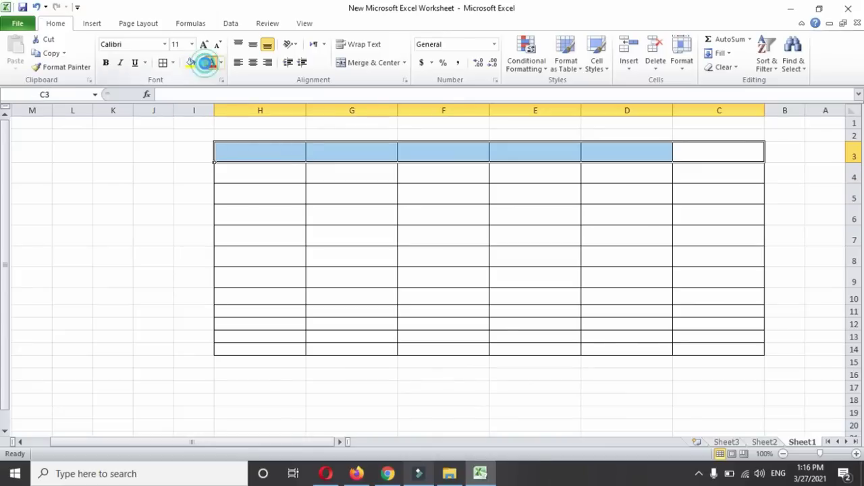
# Fill header cells C3:H3 blue and first-column cells C4:C14 rose-red, then select C3.
pyautogui.click(201, 62)
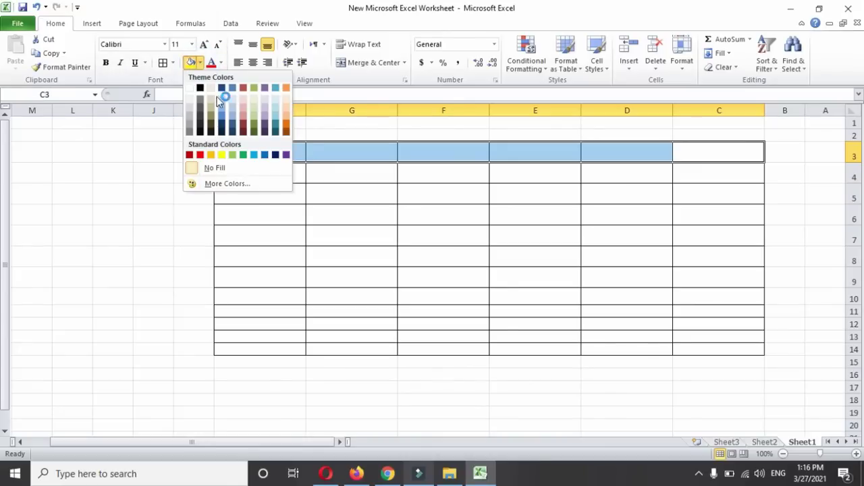
pyautogui.click(226, 112)
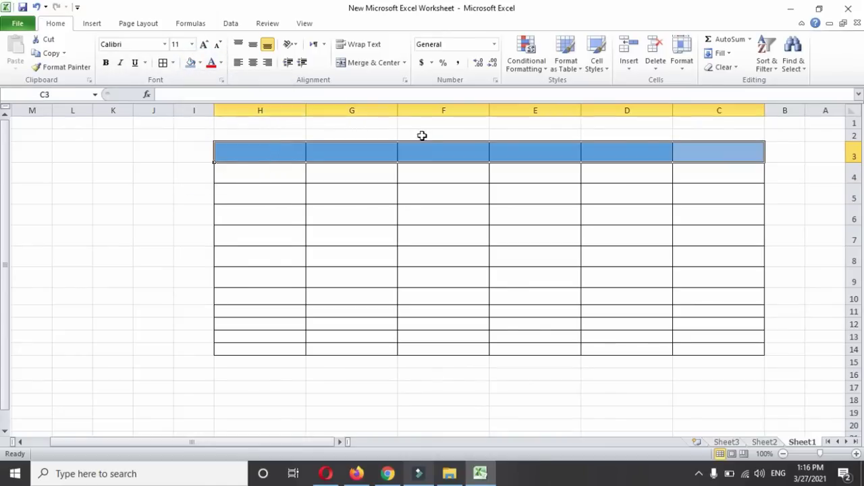
pyautogui.moveTo(690, 168); pyautogui.dragTo(718, 351)
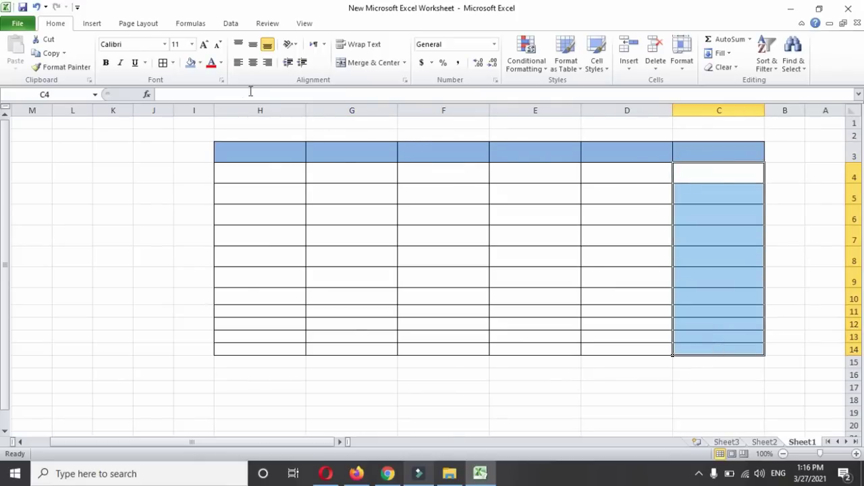
pyautogui.click(200, 63)
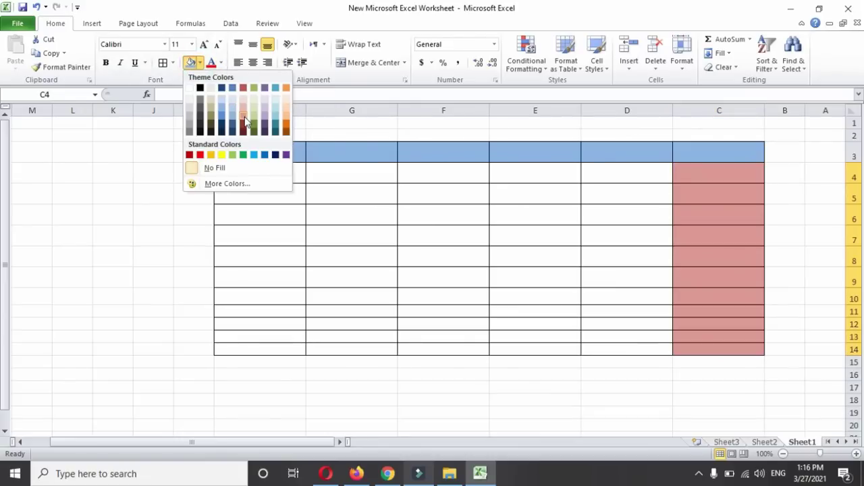
pyautogui.click(244, 120)
pyautogui.click(646, 172)
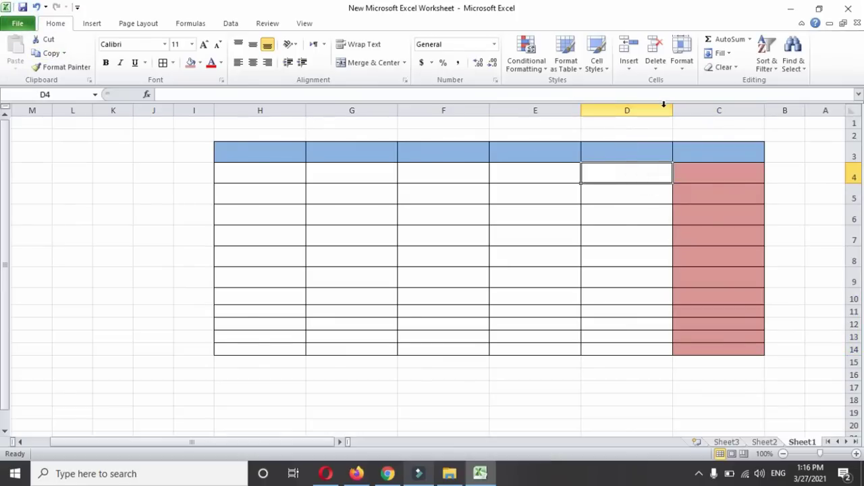
pyautogui.click(693, 152)
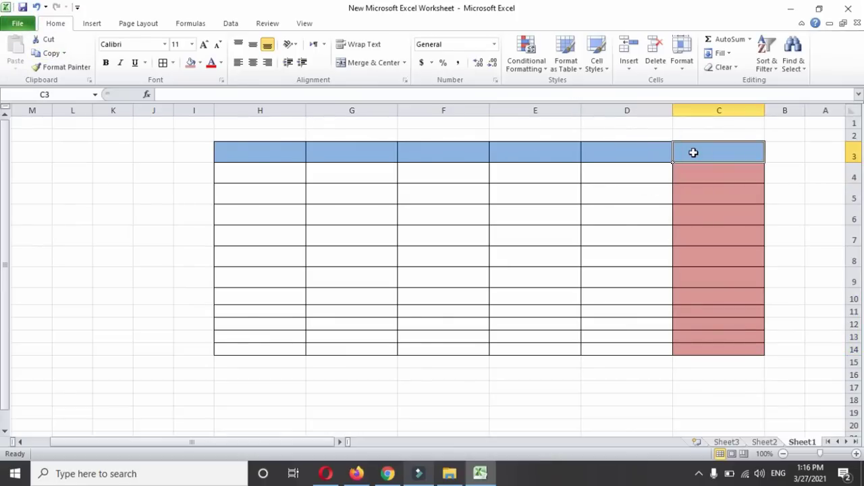
# Switch the keyboard to Arabic and set the font colour of C3:H14 to Automatic.
pyautogui.write('hgh')
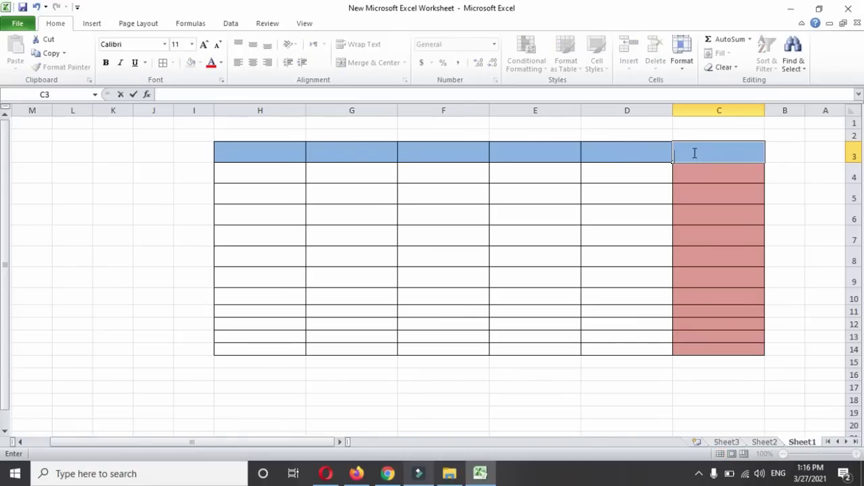
pyautogui.hotkey('alt', 'shift')
pyautogui.click(694, 171)
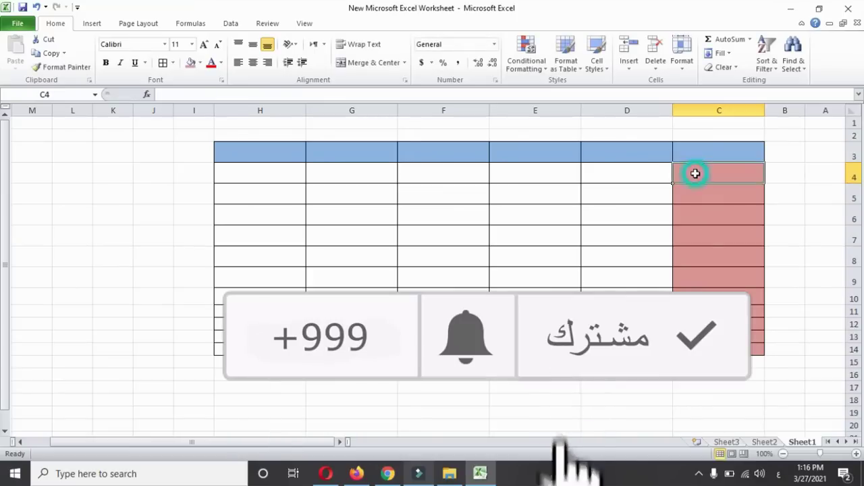
pyautogui.click(697, 154)
pyautogui.moveTo(697, 154); pyautogui.dragTo(260, 347)
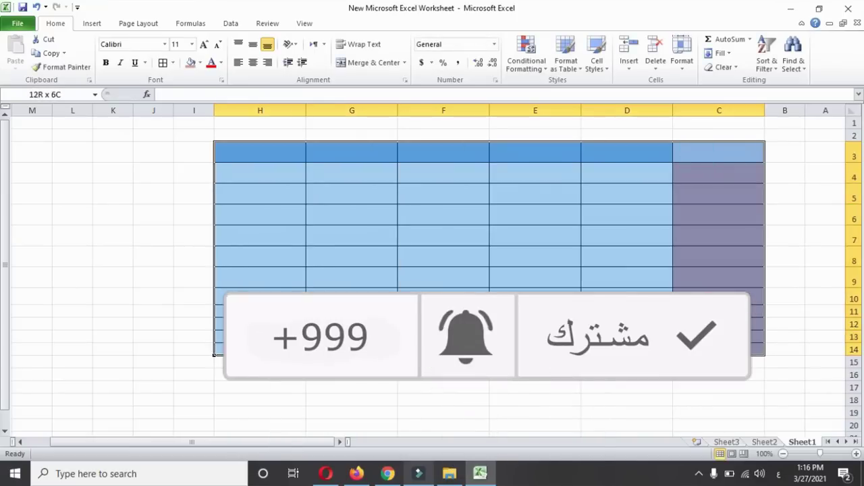
pyautogui.click(220, 63)
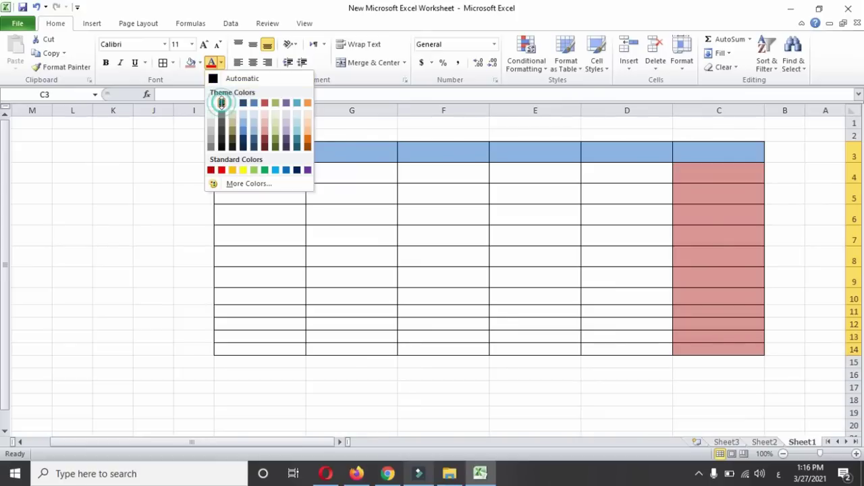
pyautogui.click(221, 103)
# Enter the Arabic headings الاسم in C3 and الصنف in D3.
pyautogui.click(675, 156)
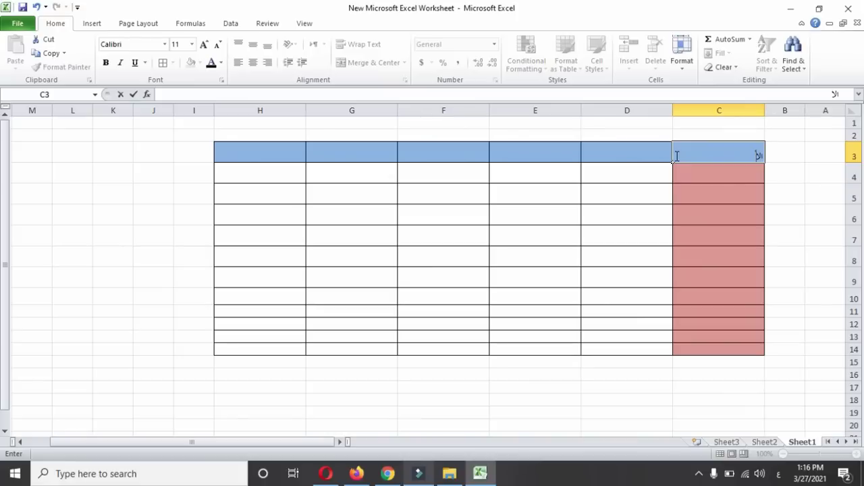
pyautogui.press('Tab')
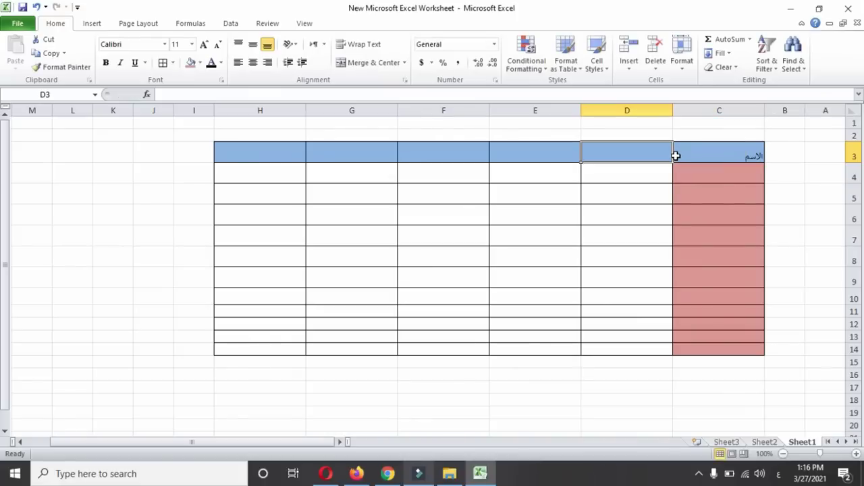
pyautogui.write('الصف')
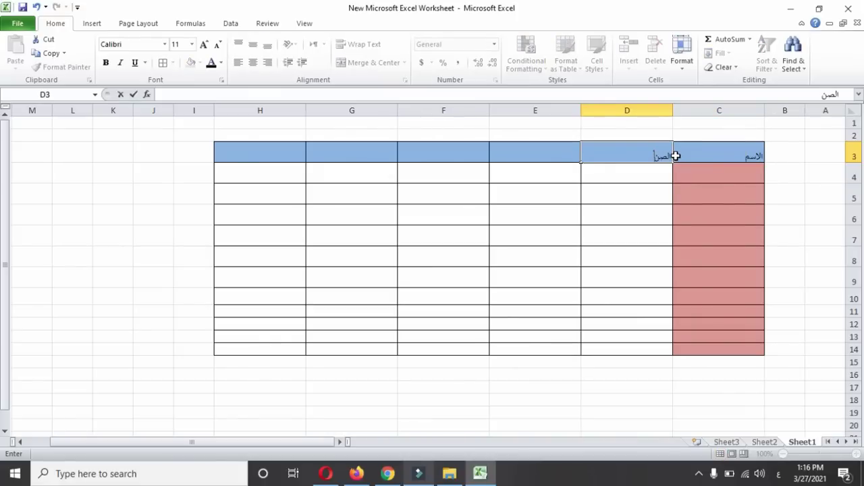
pyautogui.click(624, 196)
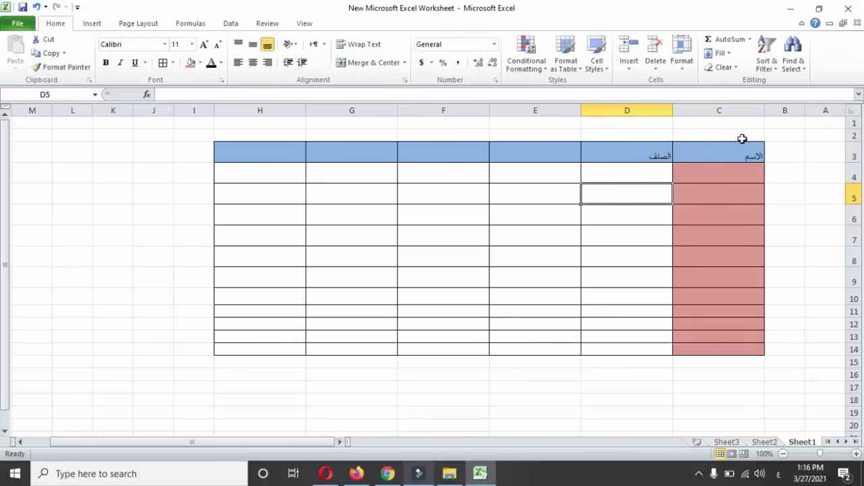
# Centre the text of table C3:H14 both horizontally and vertically.
pyautogui.moveTo(736, 147); pyautogui.dragTo(278, 350)
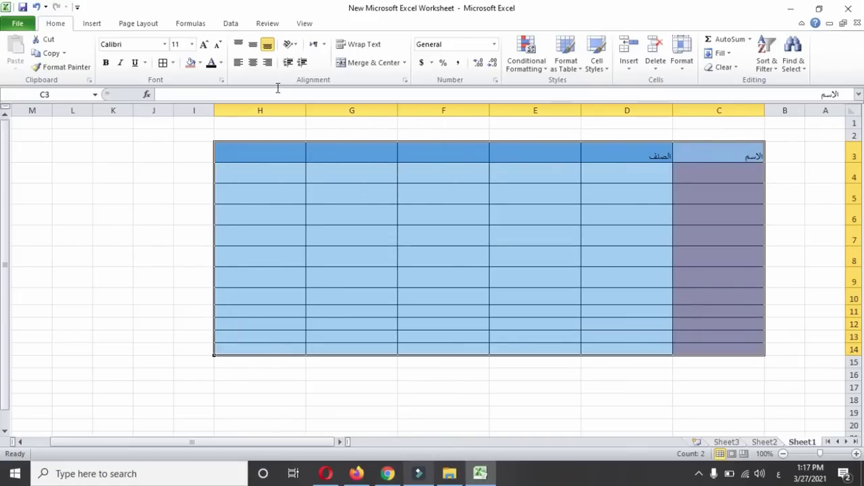
pyautogui.click(253, 62)
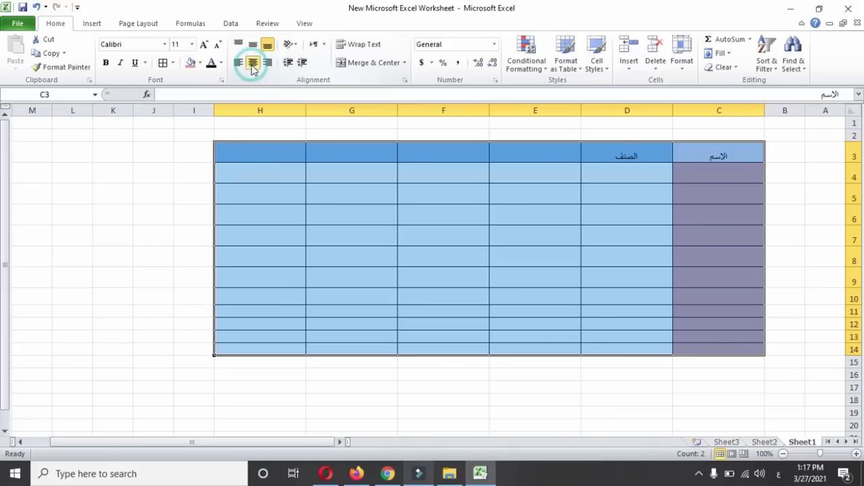
pyautogui.click(253, 45)
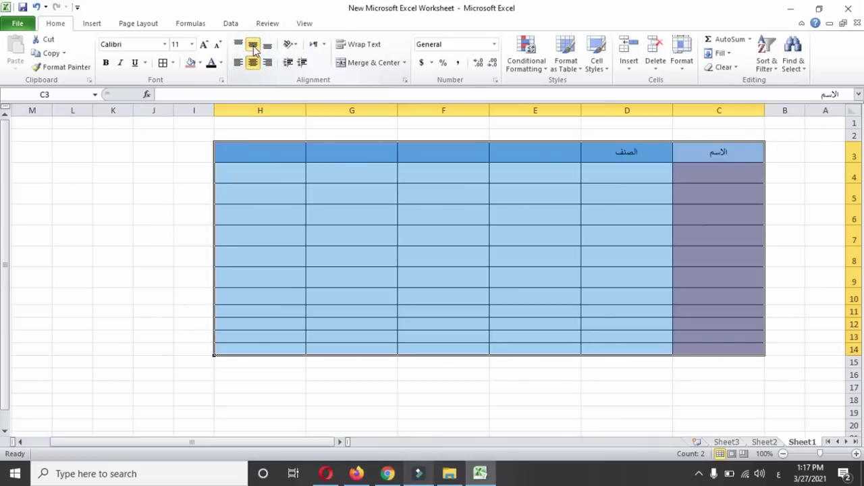
# Set the header font size to 20.
pyautogui.click(204, 45)
pyautogui.click(204, 45)
pyautogui.click(204, 45)
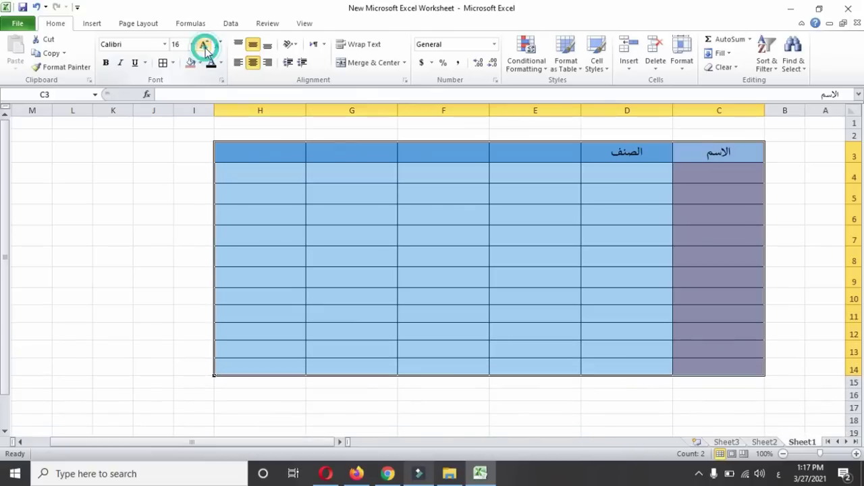
pyautogui.click(204, 45)
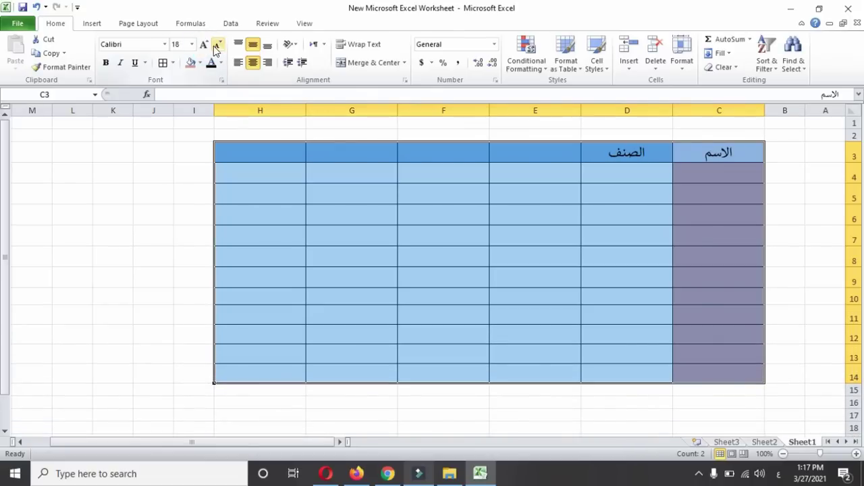
pyautogui.click(218, 46)
pyautogui.click(217, 45)
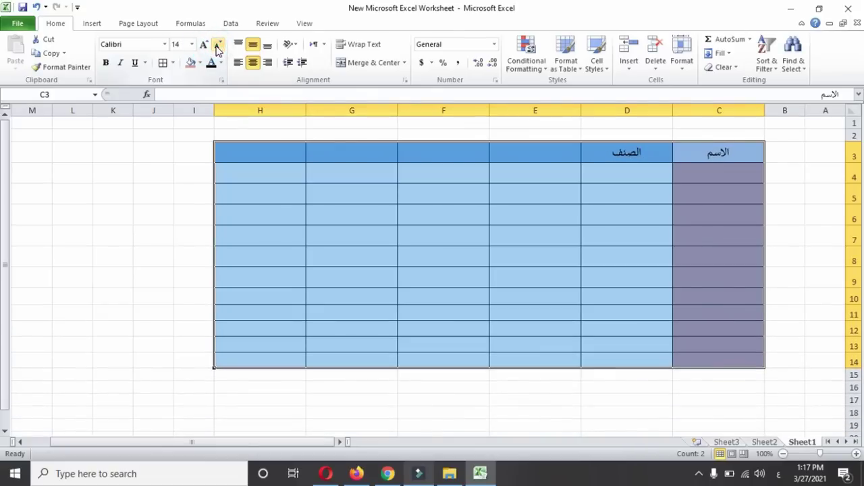
pyautogui.click(203, 45)
pyautogui.click(203, 45)
pyautogui.click(203, 45)
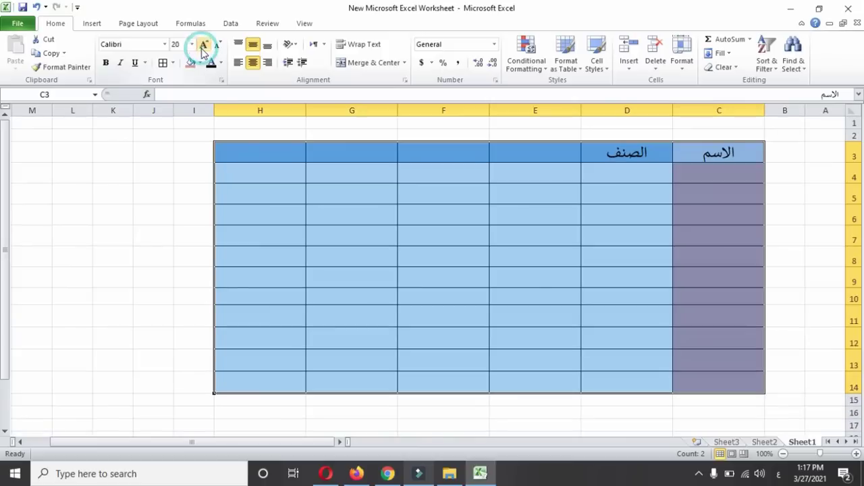
# Make the header text italic, leaving it without underline or bold.
pyautogui.click(135, 64)
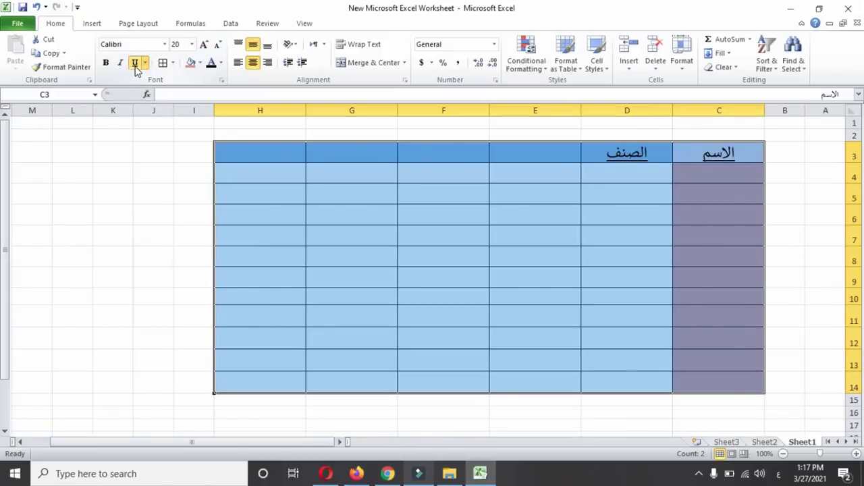
pyautogui.click(135, 65)
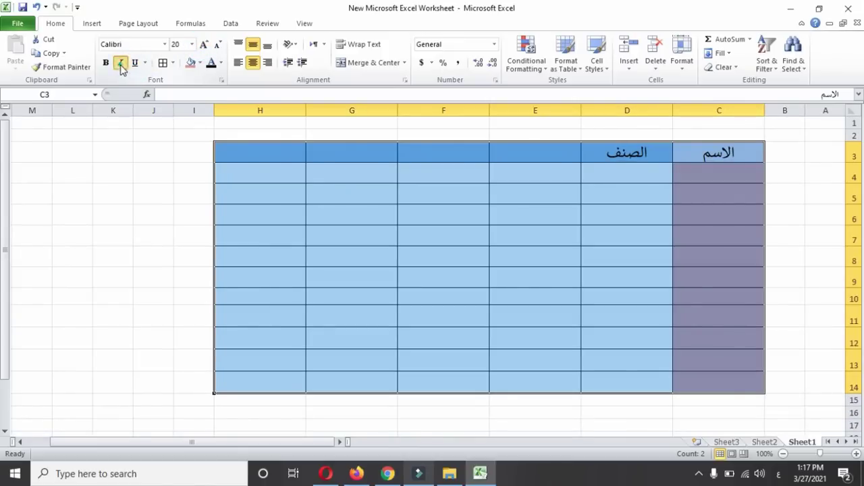
pyautogui.click(121, 64)
pyautogui.click(120, 64)
pyautogui.click(120, 65)
pyautogui.click(105, 66)
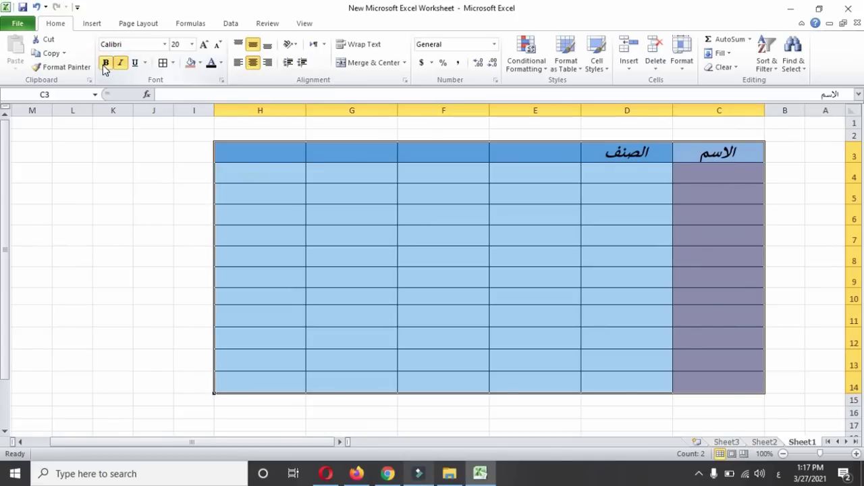
pyautogui.click(105, 65)
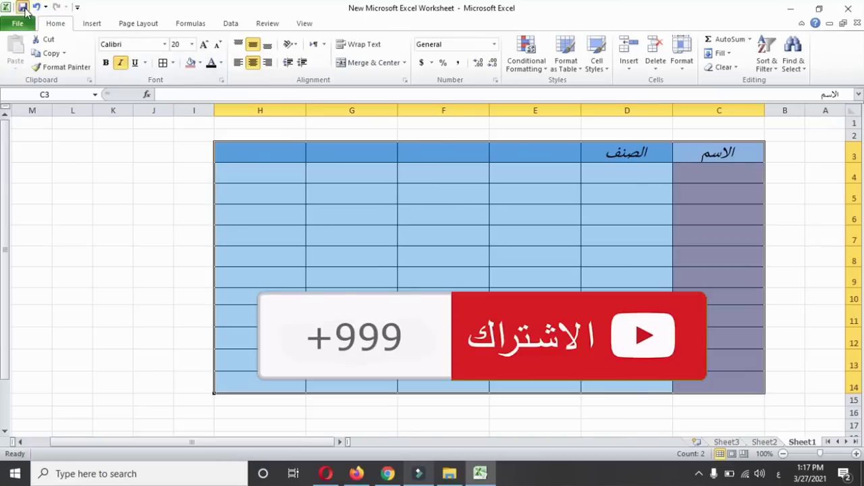
# Set the border line colour to red and draw red borders down column G, rows 3–14.
pyautogui.click(290, 189)
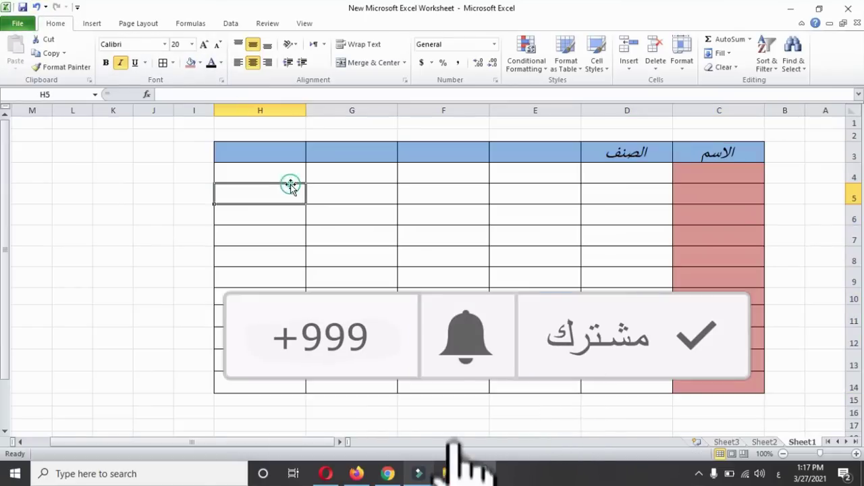
pyautogui.moveTo(707, 153); pyautogui.dragTo(283, 383)
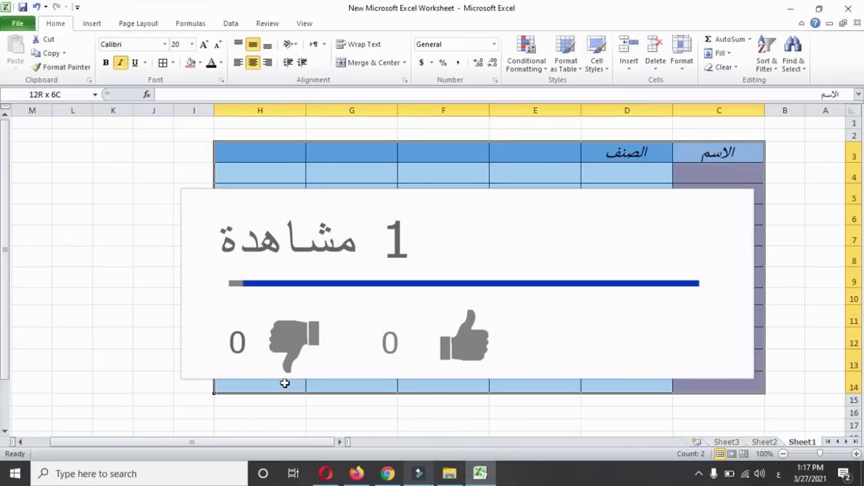
pyautogui.click(173, 63)
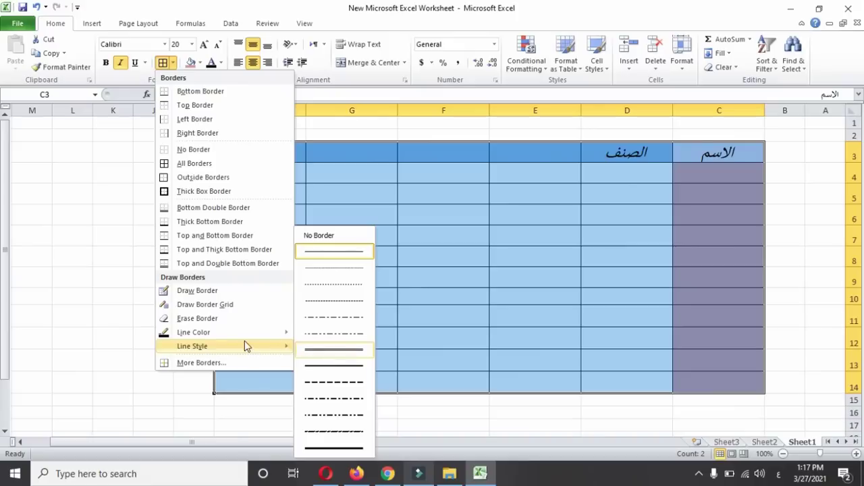
pyautogui.moveTo(193, 332)
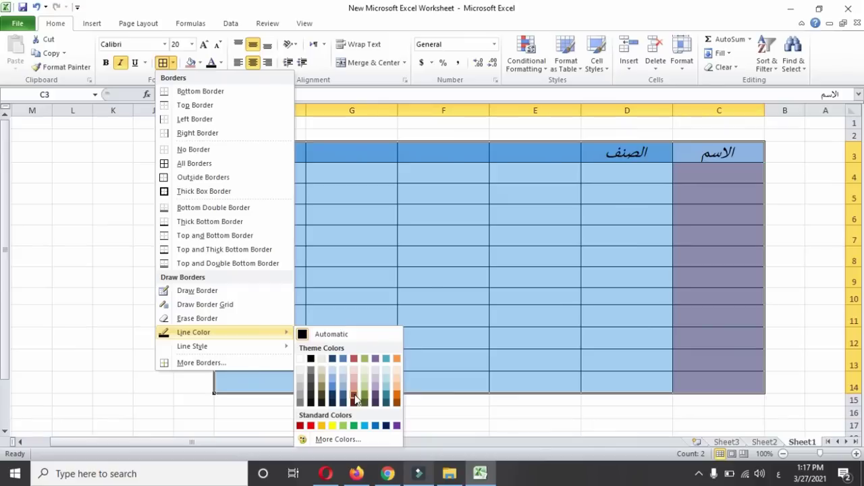
pyautogui.click(354, 397)
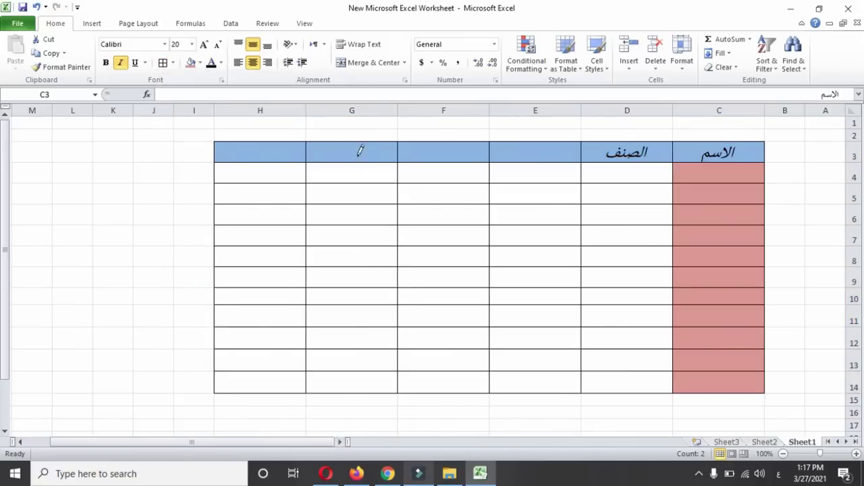
pyautogui.moveTo(360, 145); pyautogui.dragTo(359, 378)
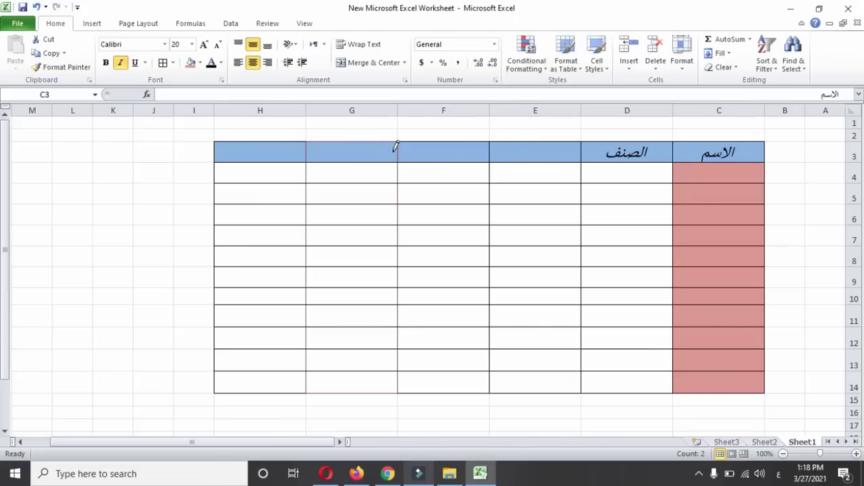
pyautogui.moveTo(395, 147); pyautogui.dragTo(332, 384)
# Outline the whole table C3:H14 with a thick box border.
pyautogui.click(173, 62)
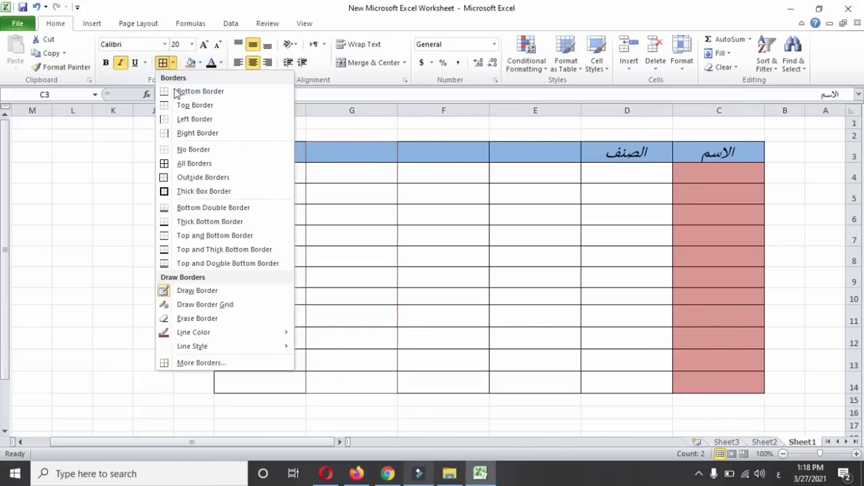
pyautogui.click(193, 190)
pyautogui.click(316, 193)
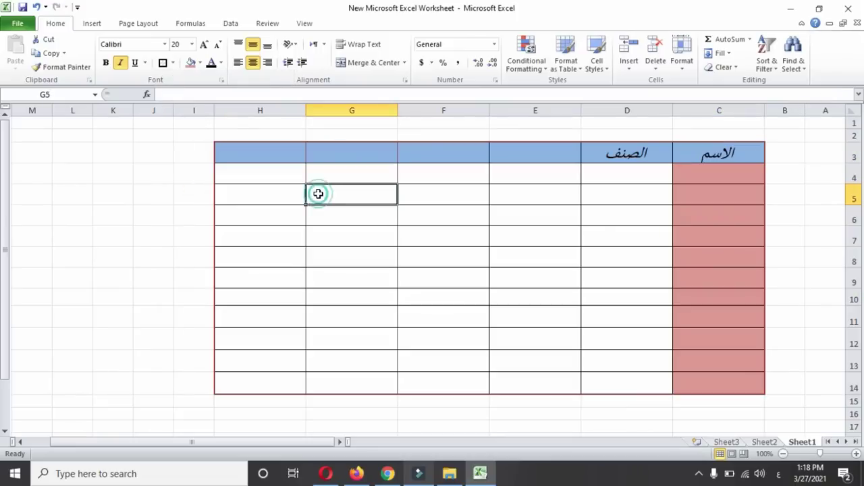
pyautogui.click(327, 155)
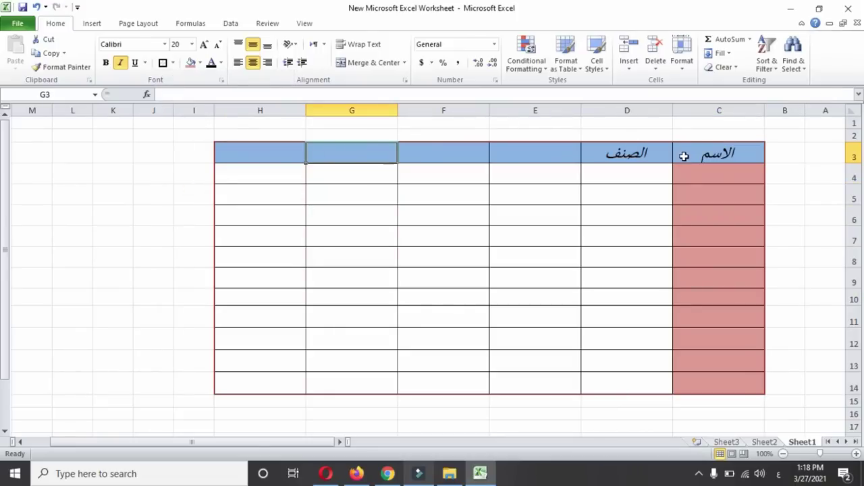
pyautogui.moveTo(684, 156); pyautogui.dragTo(262, 387)
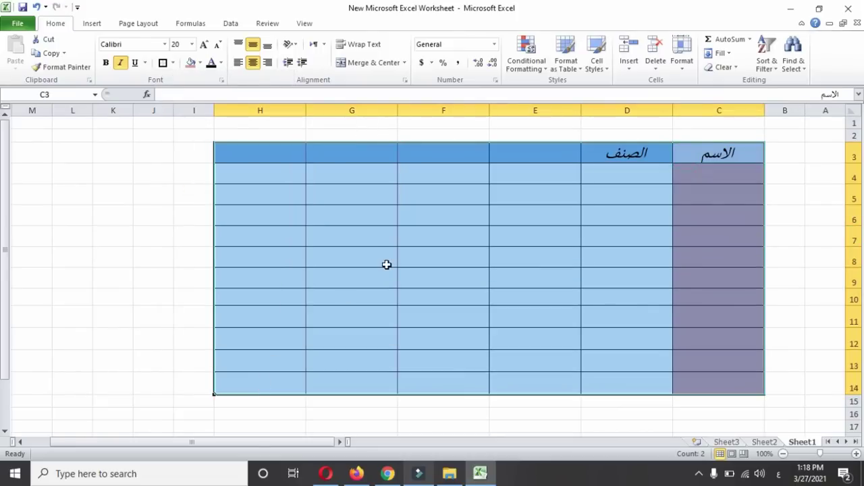
pyautogui.click(386, 265)
# Put a thick box border around column G cells G3:G14.
pyautogui.moveTo(353, 150); pyautogui.dragTo(354, 387)
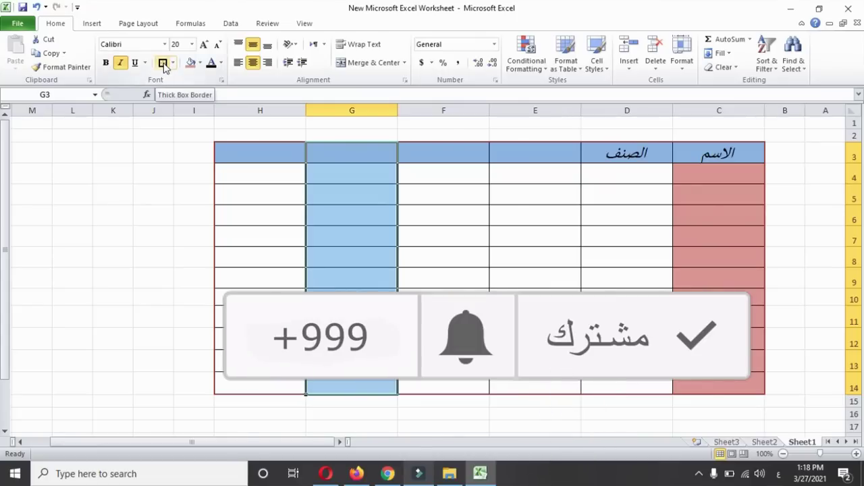
pyautogui.click(163, 64)
pyautogui.click(357, 195)
pyautogui.click(455, 204)
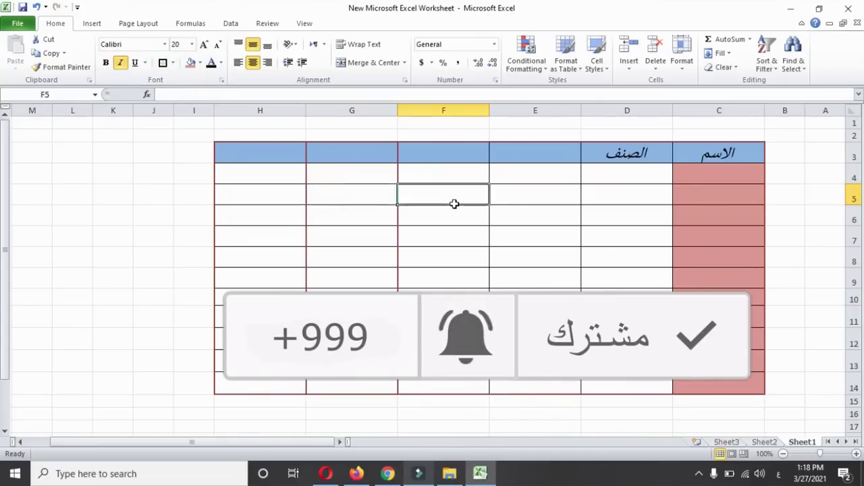
# Change the border line colour to dark blue and redraw column G's borders, rows 3–14.
pyautogui.moveTo(353, 157); pyautogui.dragTo(349, 382)
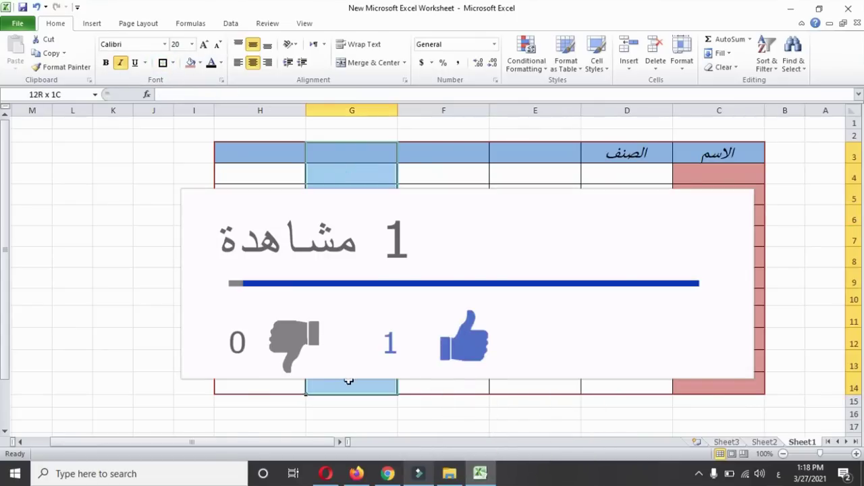
pyautogui.click(172, 62)
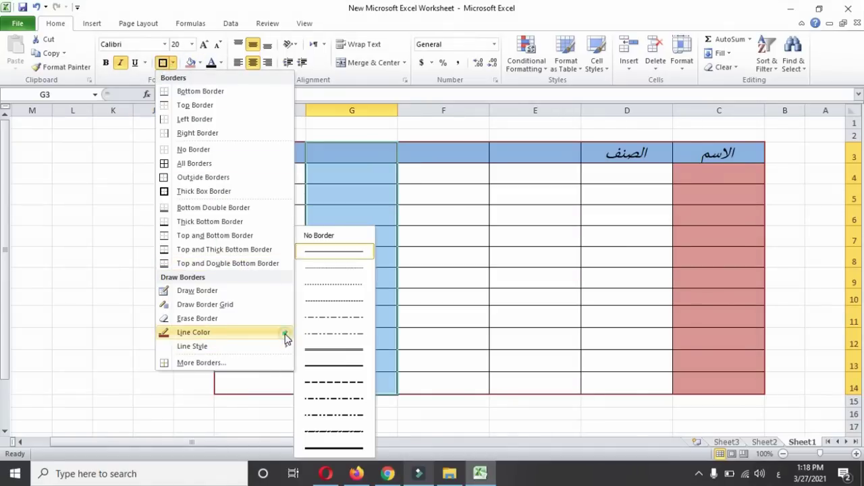
pyautogui.moveTo(203, 332)
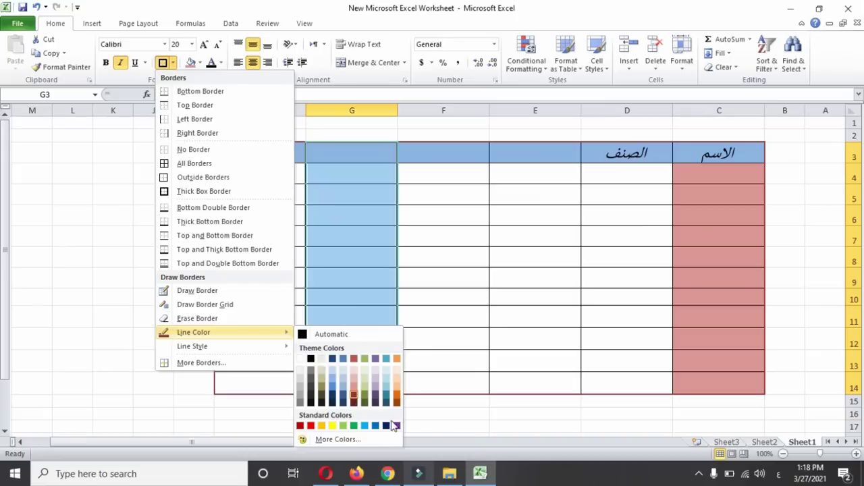
pyautogui.click(386, 425)
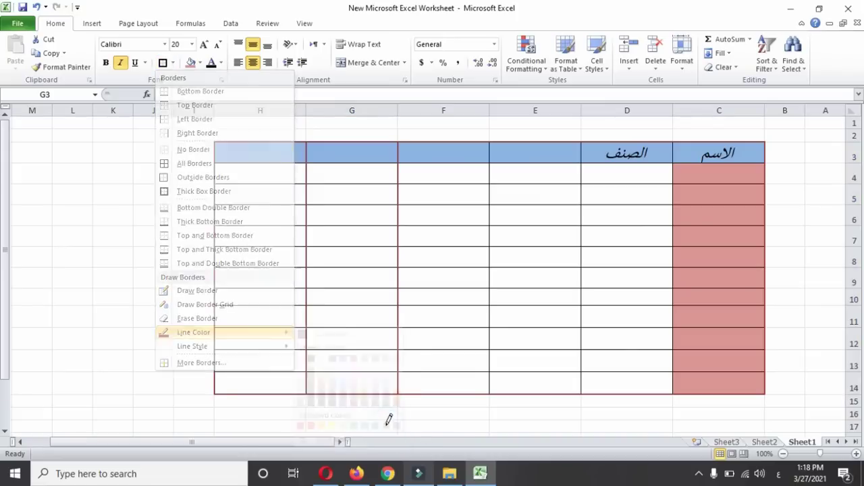
pyautogui.moveTo(333, 154); pyautogui.dragTo(344, 375)
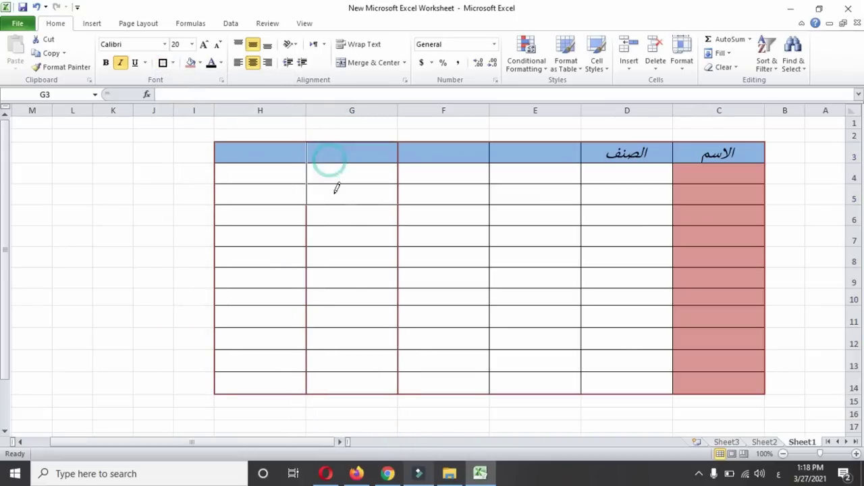
pyautogui.click(439, 275)
pyautogui.moveTo(364, 155); pyautogui.dragTo(353, 380)
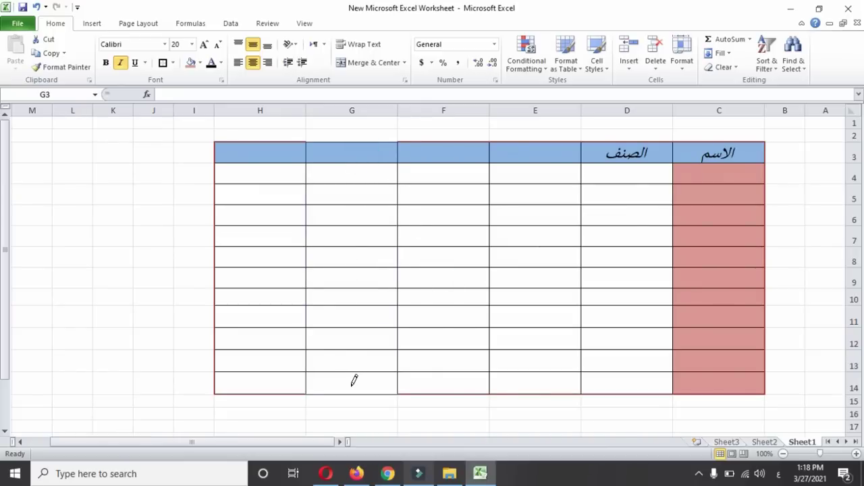
# Apply a thick dark navy box border to G3:G14 and deselect to check it.
pyautogui.click(163, 64)
pyautogui.click(475, 190)
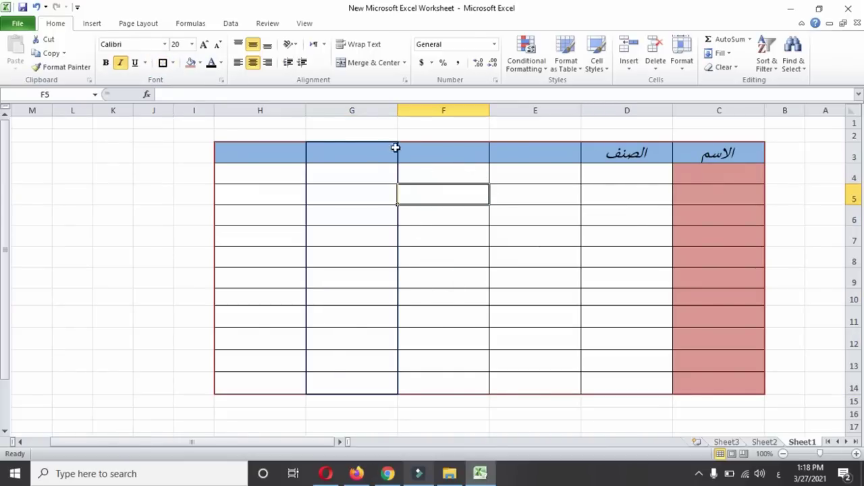
pyautogui.click(439, 231)
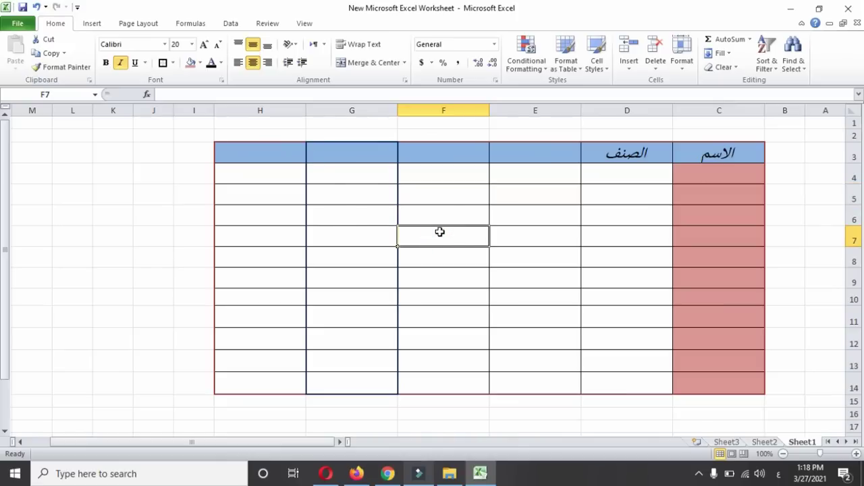